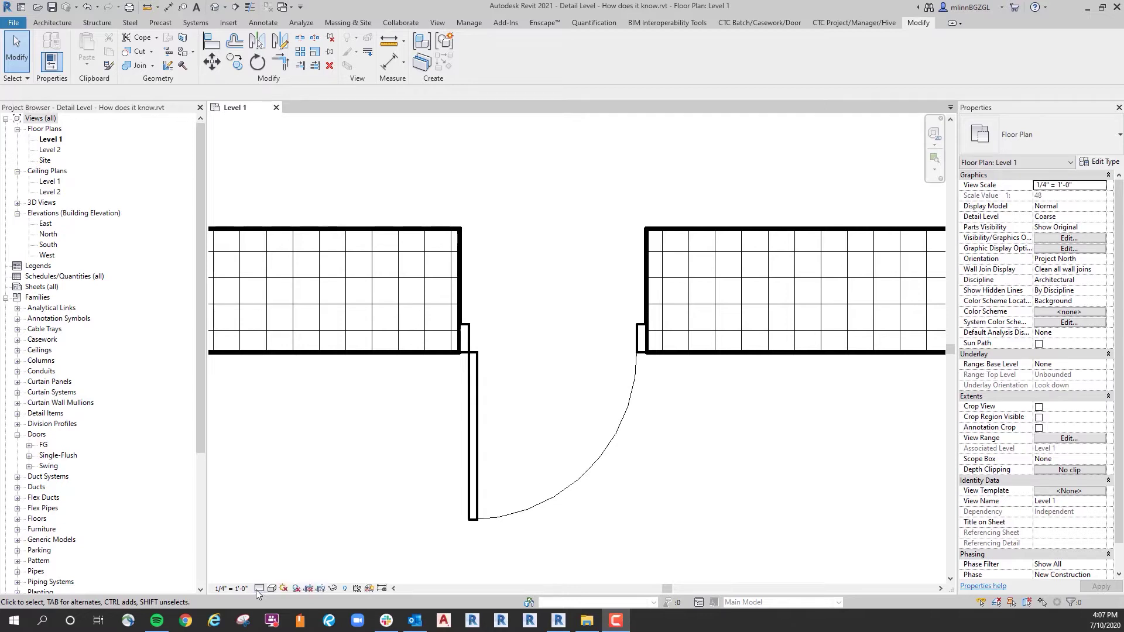
Open the Detail Level popup for the Level 1 plan, which is currently at Coarse.
{"action": "left_click", "coordinate": [259, 589]}
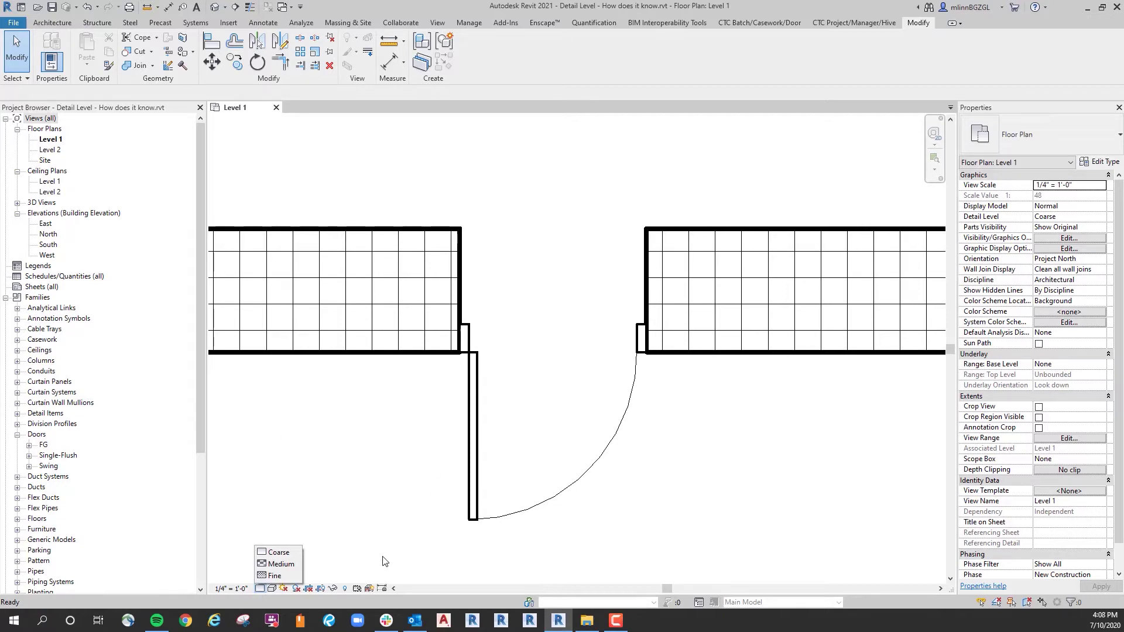
{"action": "left_click", "coordinate": [280, 564]}
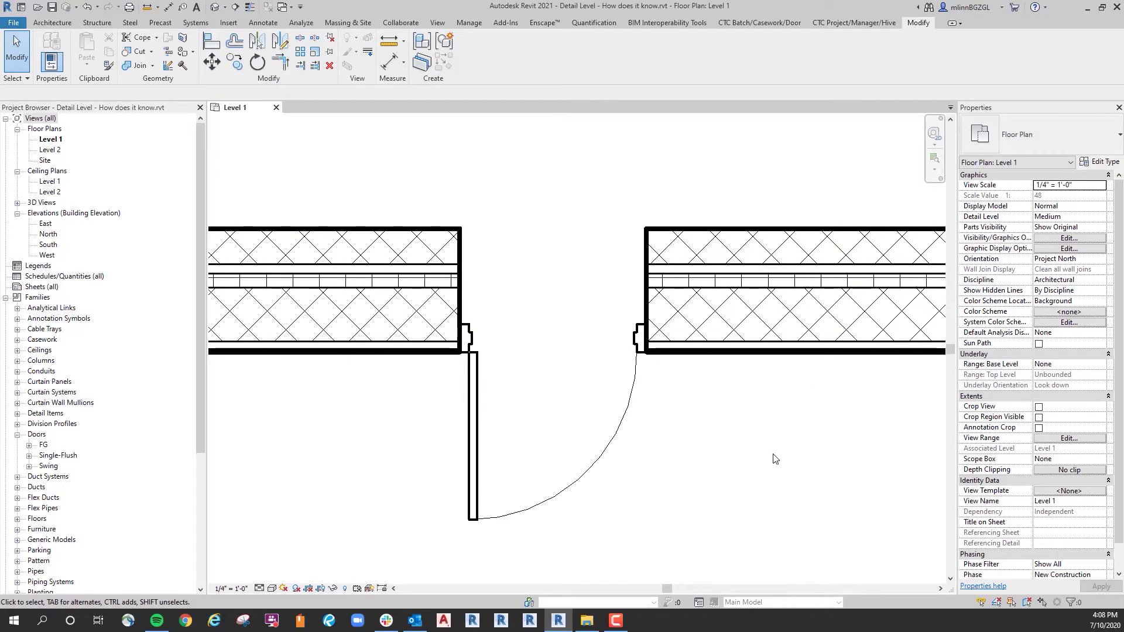
{"action": "scroll", "coordinate": [575, 373], "scroll_direction": "up", "scroll_amount": 2}
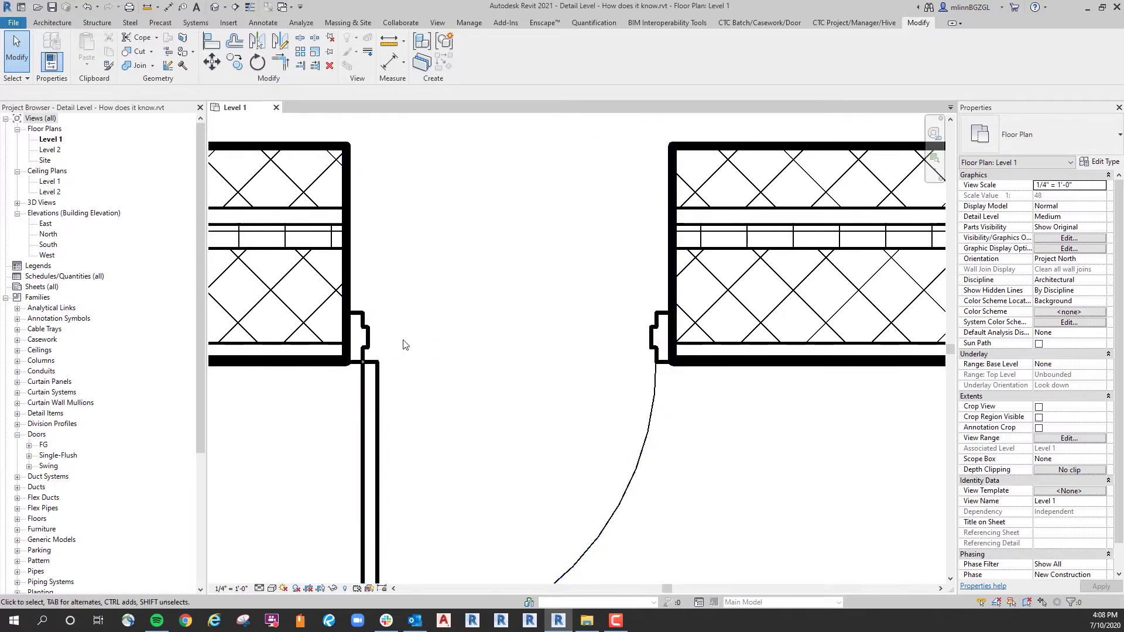
{"action": "scroll", "coordinate": [288, 446], "scroll_direction": "down", "scroll_amount": 1}
{"action": "scroll", "coordinate": [287, 493], "scroll_direction": "down", "scroll_amount": 1}
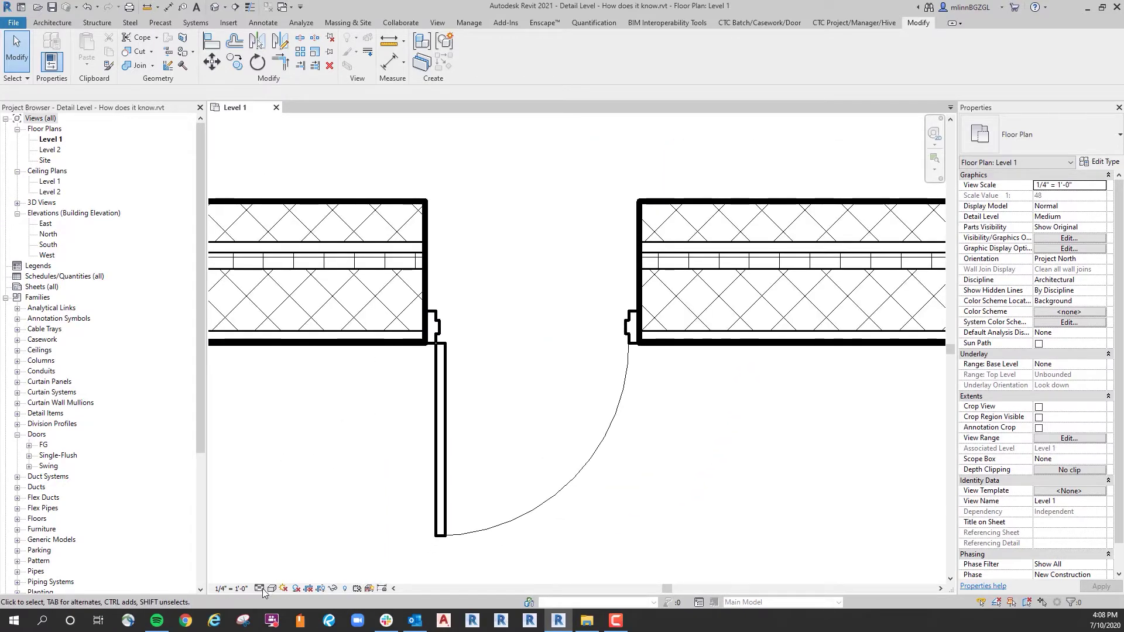
{"action": "left_click", "coordinate": [260, 588]}
{"action": "left_click", "coordinate": [274, 576]}
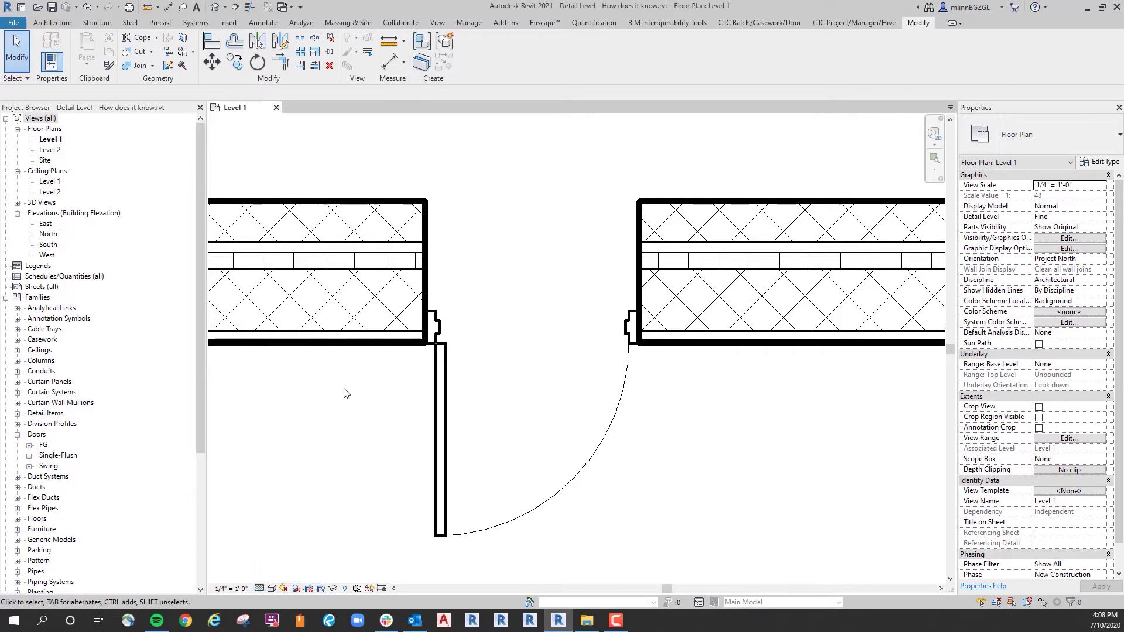
{"action": "scroll", "coordinate": [347, 388], "scroll_direction": "up", "scroll_amount": 1}
{"action": "scroll", "coordinate": [376, 393], "scroll_direction": "up", "scroll_amount": 1}
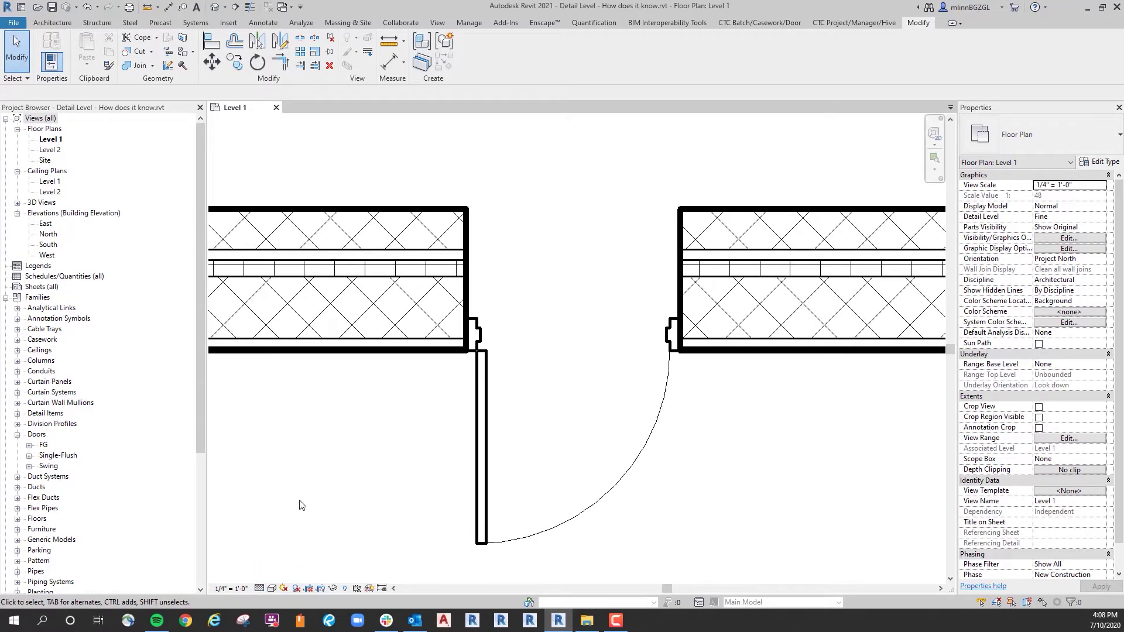
{"action": "left_click", "coordinate": [261, 589]}
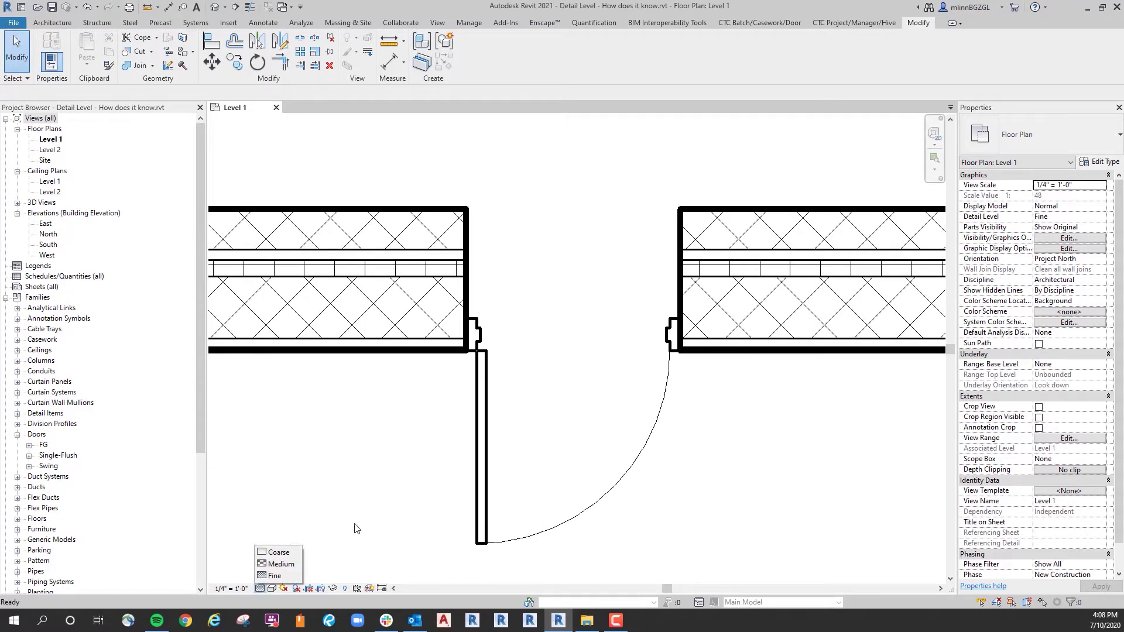
{"action": "left_click", "coordinate": [278, 553]}
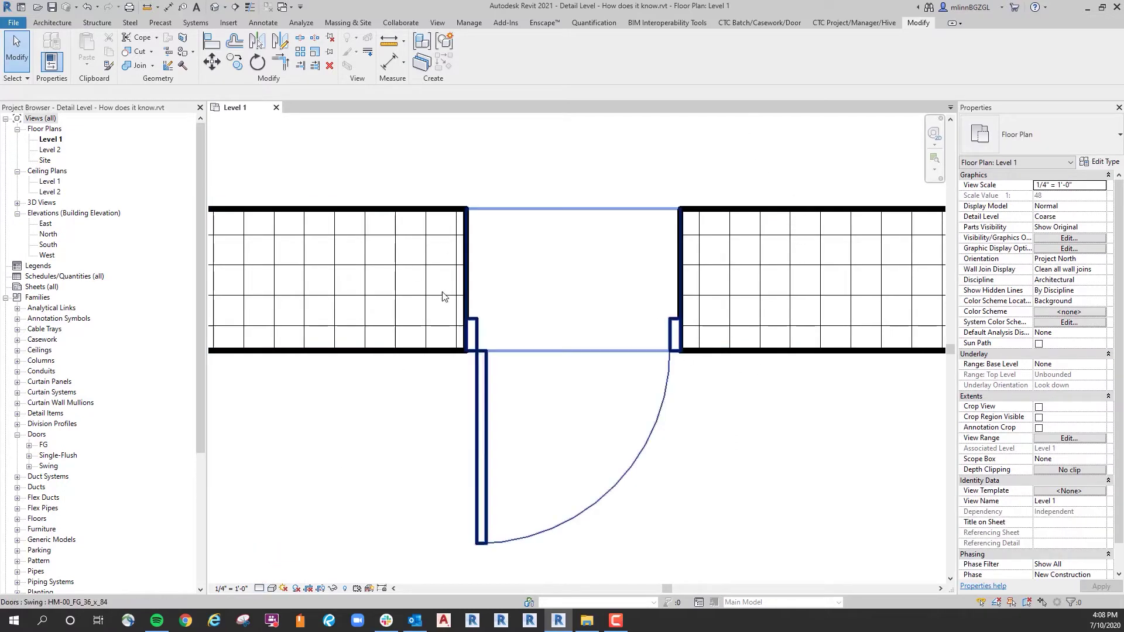
{"action": "scroll", "coordinate": [355, 402], "scroll_direction": "down", "scroll_amount": 1}
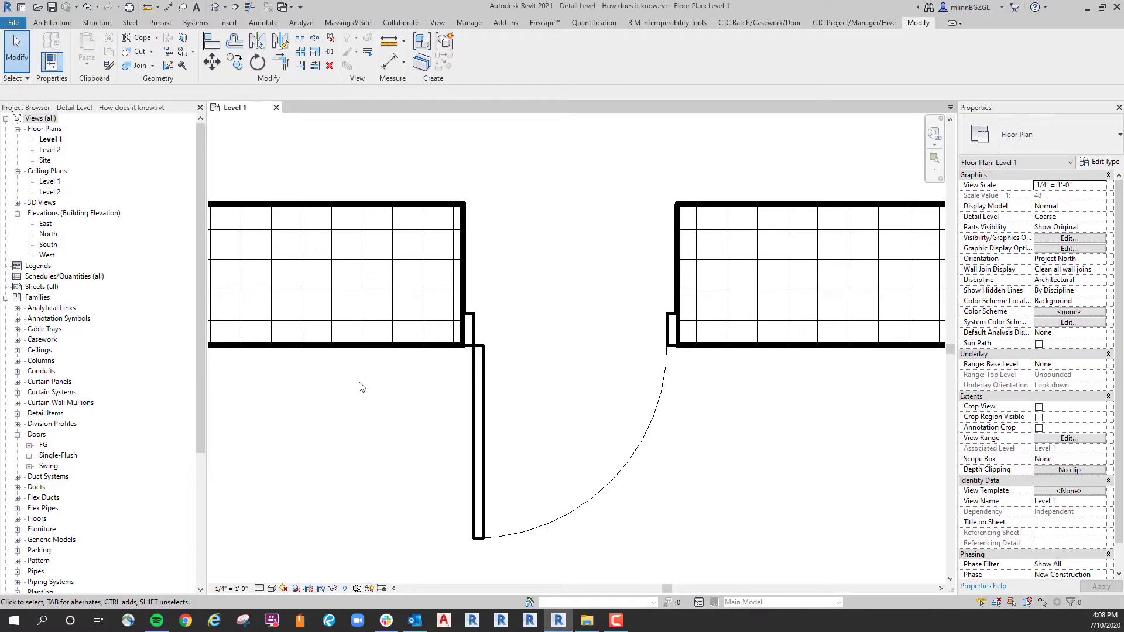
{"action": "scroll", "coordinate": [360, 387], "scroll_direction": "up", "scroll_amount": 1}
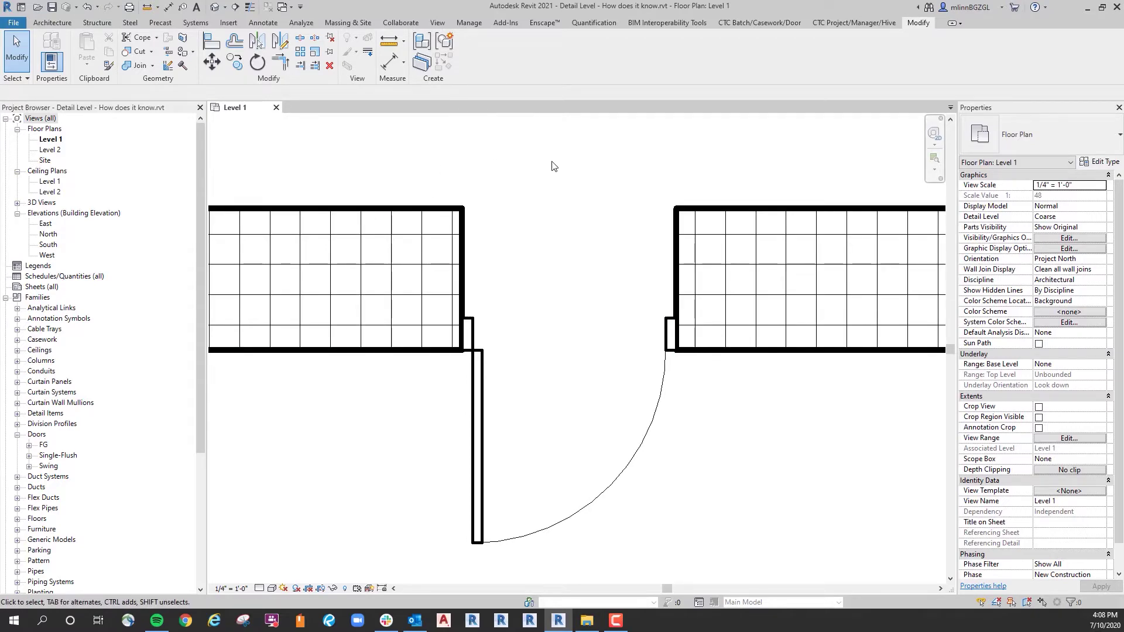
{"action": "scroll", "coordinate": [598, 180], "scroll_direction": "down", "scroll_amount": 1}
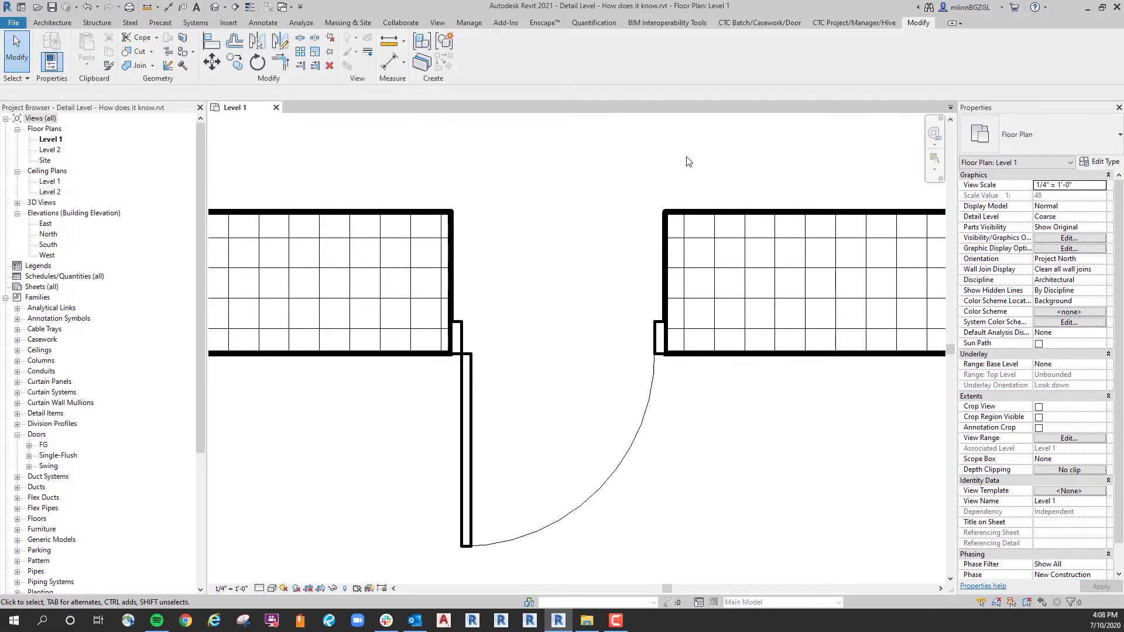
Select the Exterior - CMU Insulated wall and review its type properties without changes.
{"action": "left_click", "coordinate": [739, 216]}
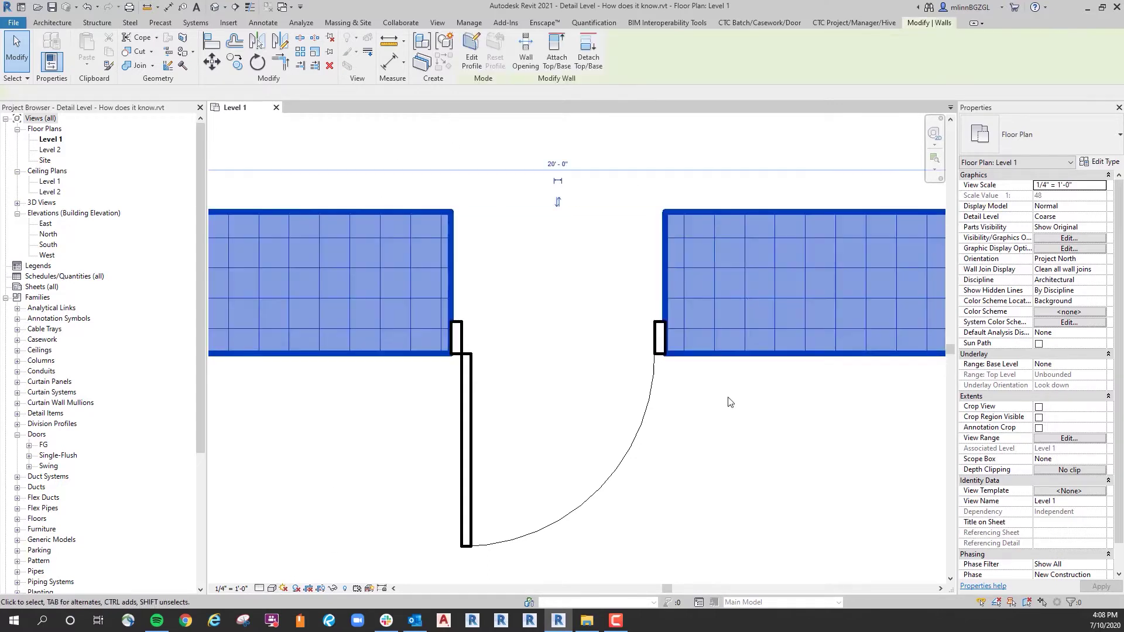
{"action": "left_click", "coordinate": [614, 439]}
{"action": "left_click", "coordinate": [751, 222]}
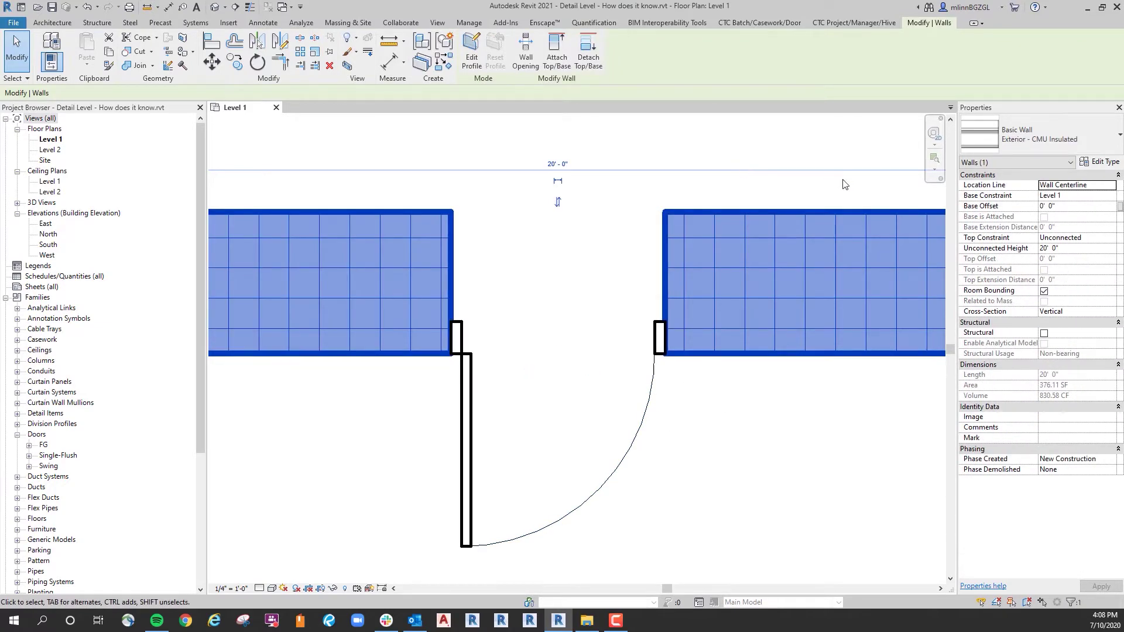
{"action": "left_click", "coordinate": [1105, 162]}
{"action": "left_click_drag", "start_coordinate": [686, 181], "coordinate": [683, 183]}
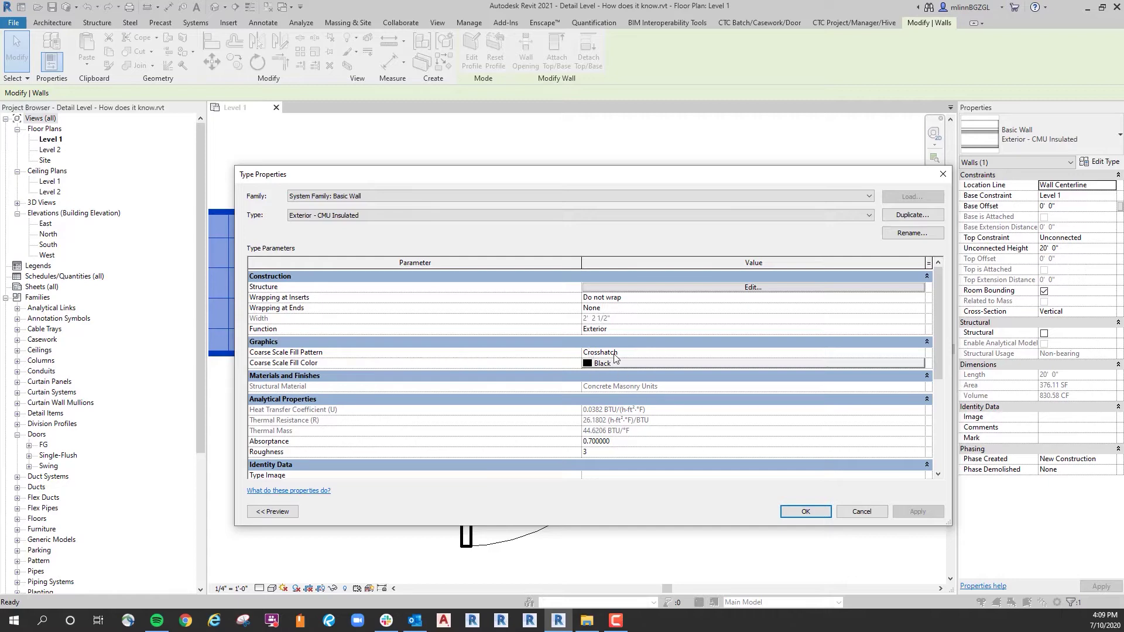
{"action": "left_click", "coordinate": [805, 511]}
{"action": "left_click", "coordinate": [769, 510]}
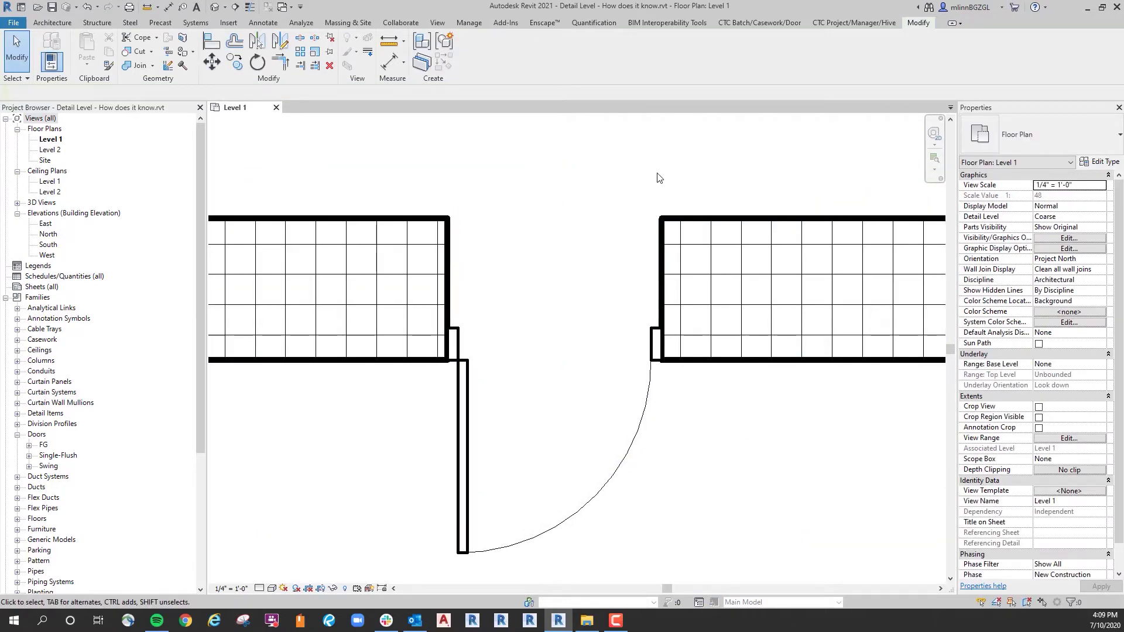
{"action": "middle_click_drag", "start_coordinate": [676, 176], "coordinate": [688, 186]}
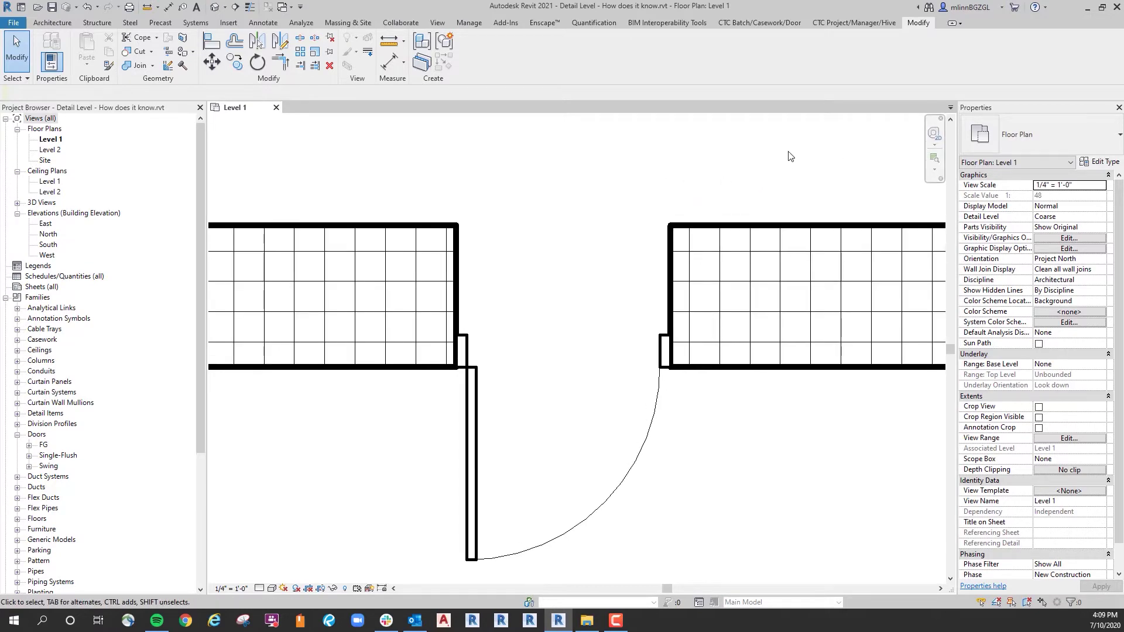
Set the wall type's Coarse Scale Fill Pattern to <No pattern> and apply it.
{"action": "left_click", "coordinate": [797, 224]}
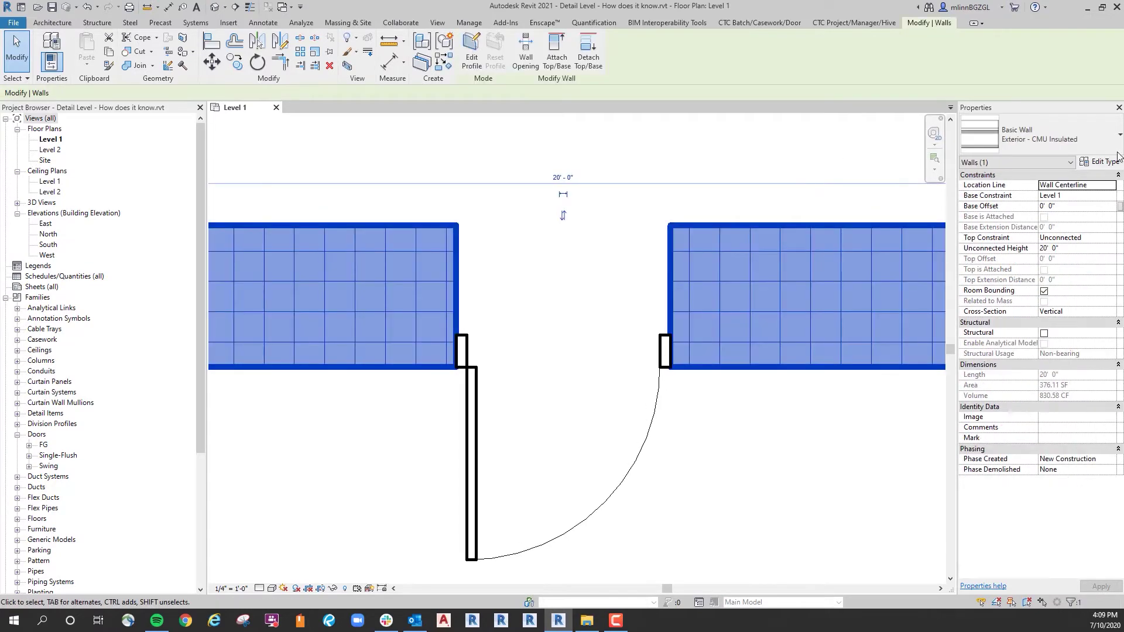
{"action": "left_click", "coordinate": [1098, 162]}
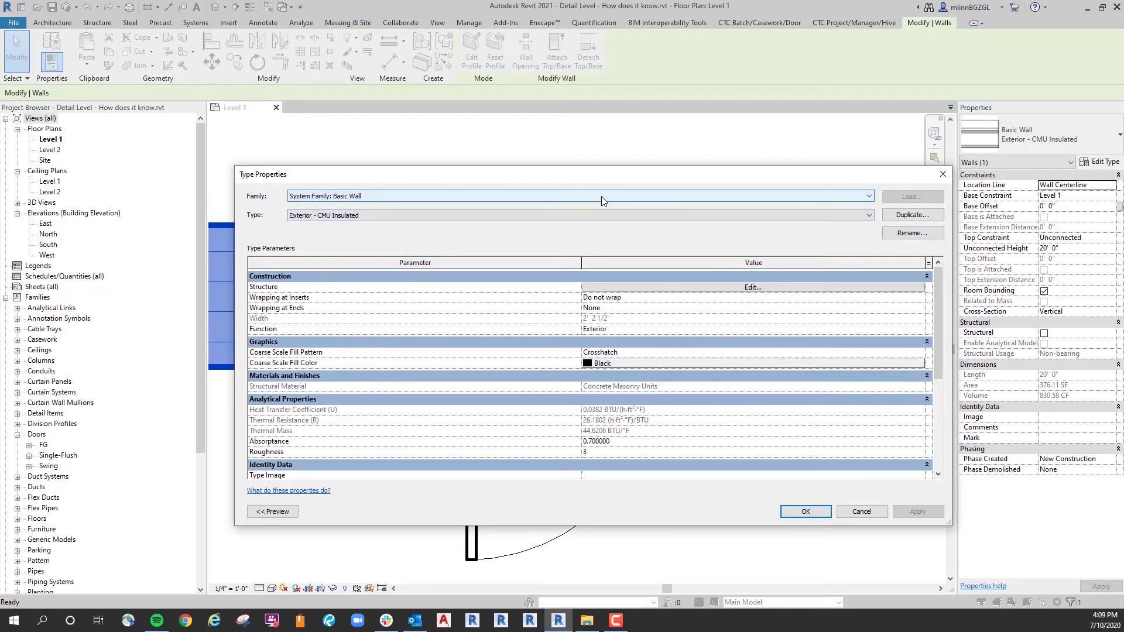
{"action": "left_click", "coordinate": [676, 352]}
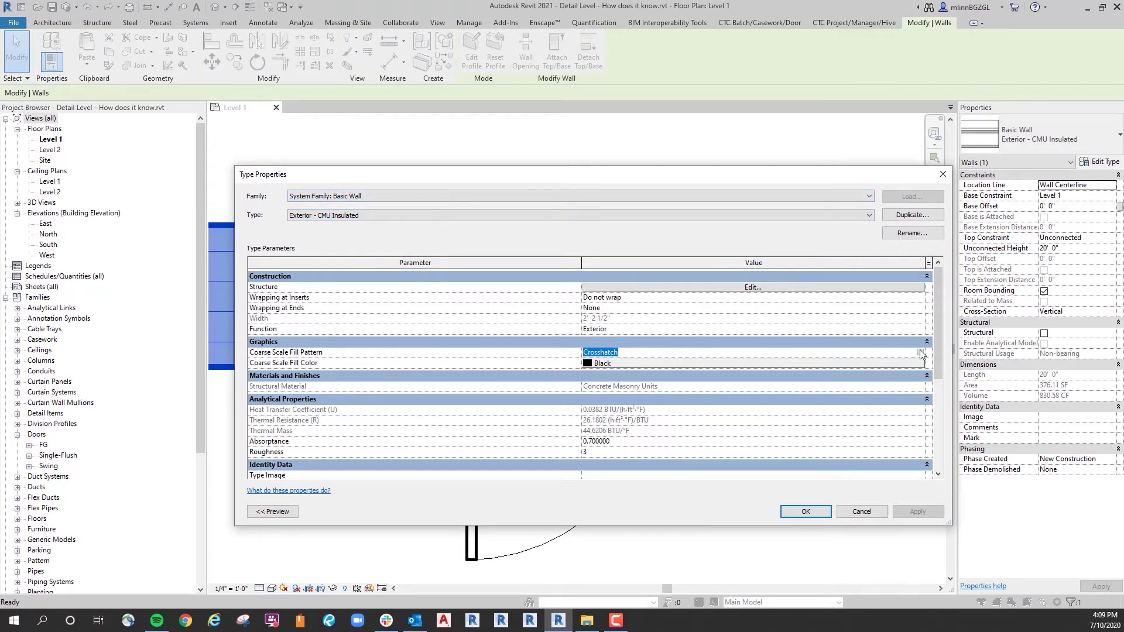
{"action": "left_click", "coordinate": [921, 355]}
{"action": "left_click", "coordinate": [645, 311]}
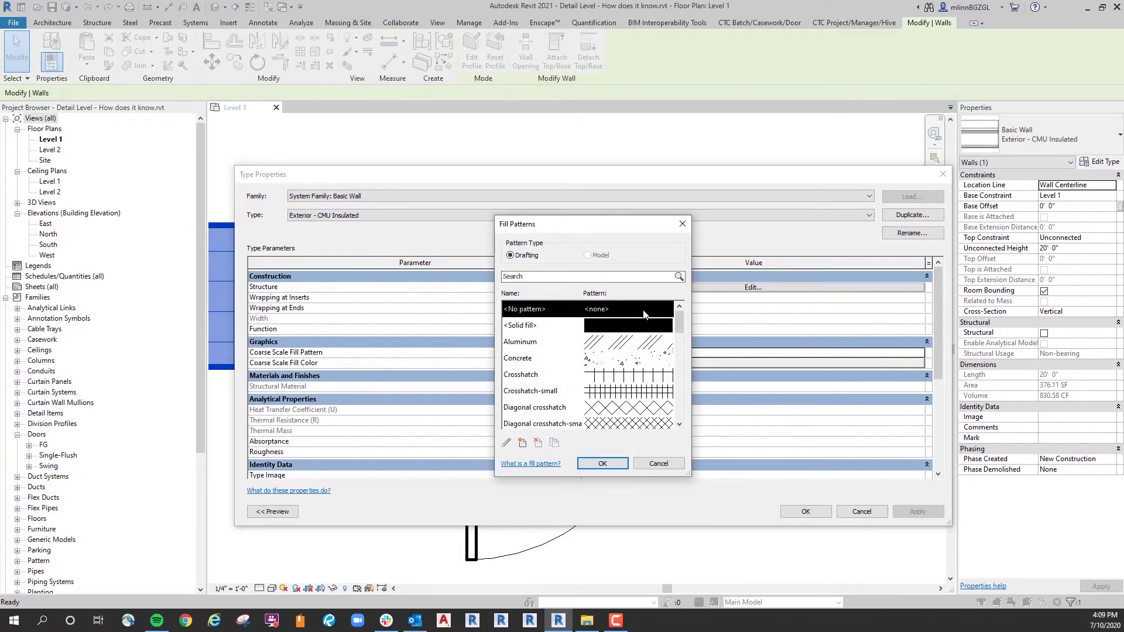
{"action": "left_click", "coordinate": [603, 464]}
{"action": "left_click", "coordinate": [805, 511]}
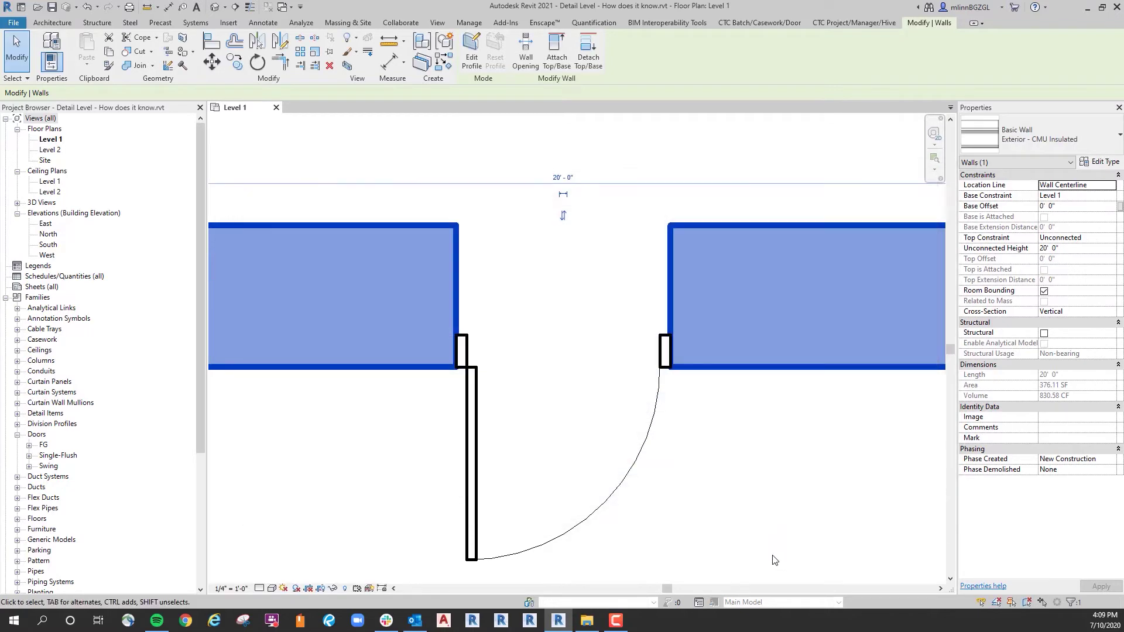
{"action": "left_click", "coordinate": [740, 167]}
{"action": "scroll", "coordinate": [615, 202], "scroll_direction": "down", "scroll_amount": 2}
{"action": "scroll", "coordinate": [598, 211], "scroll_direction": "up", "scroll_amount": 1}
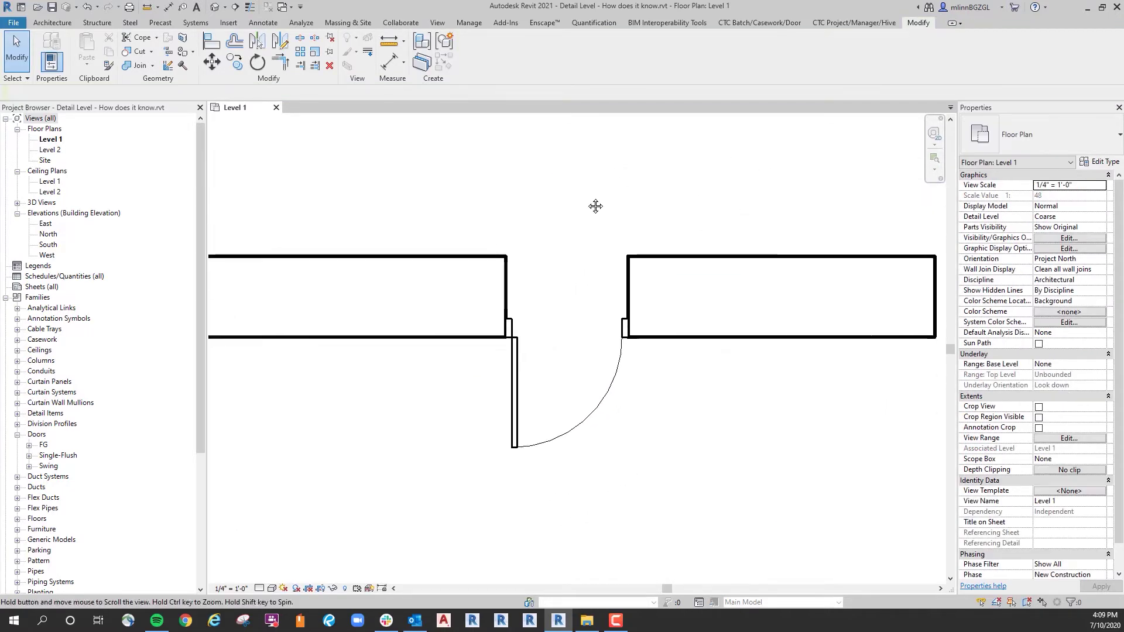
{"action": "scroll", "coordinate": [682, 405], "scroll_direction": "up", "scroll_amount": 1}
Switch the Level 1 plan to Medium detail.
{"action": "middle_click_drag", "start_coordinate": [682, 404], "coordinate": [690, 443]}
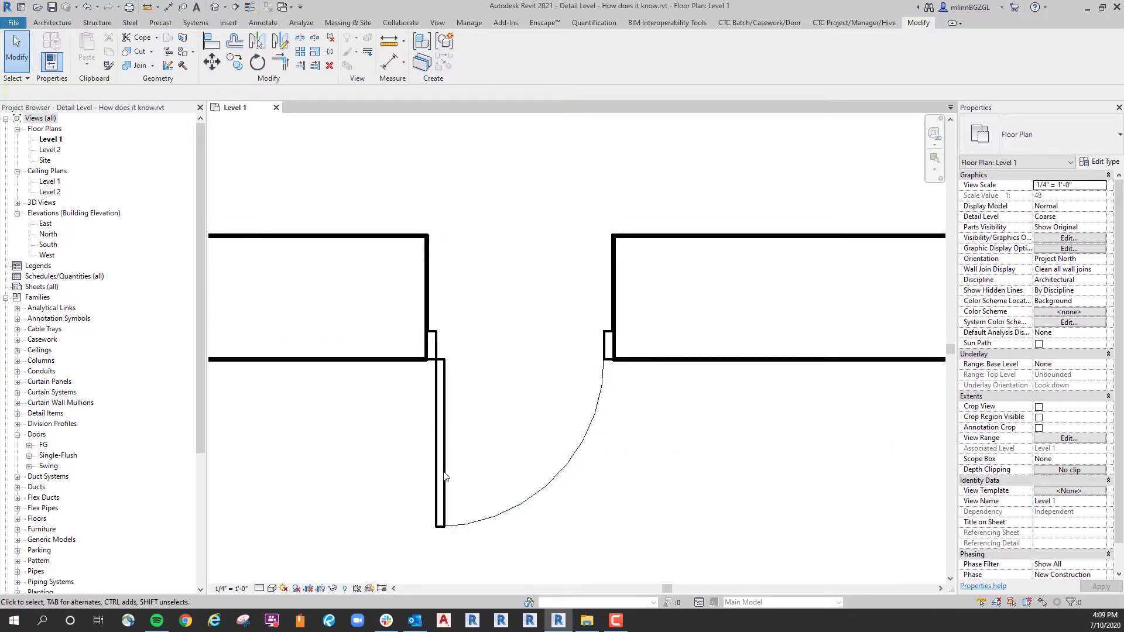
{"action": "left_click", "coordinate": [260, 589]}
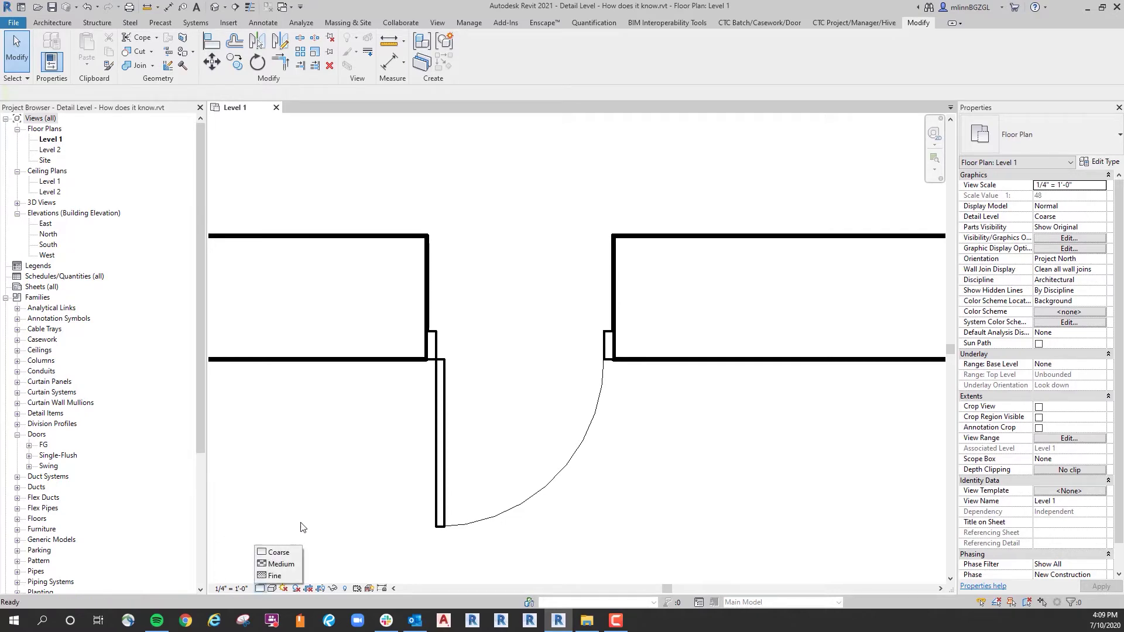
{"action": "left_click", "coordinate": [280, 562]}
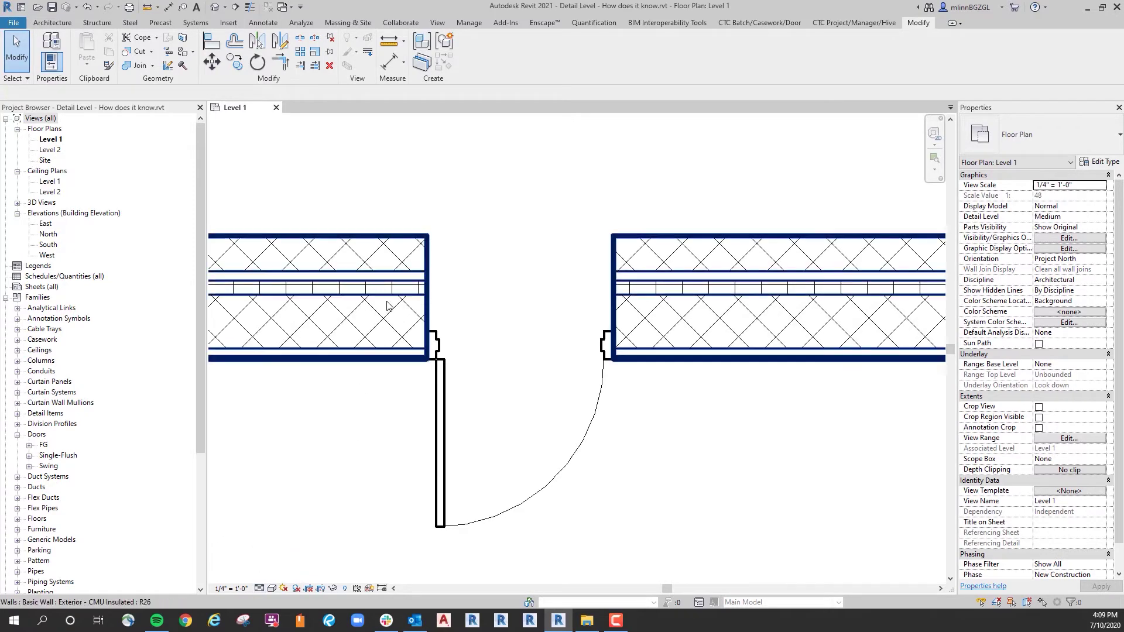
{"action": "scroll", "coordinate": [460, 360], "scroll_direction": "up", "scroll_amount": 3}
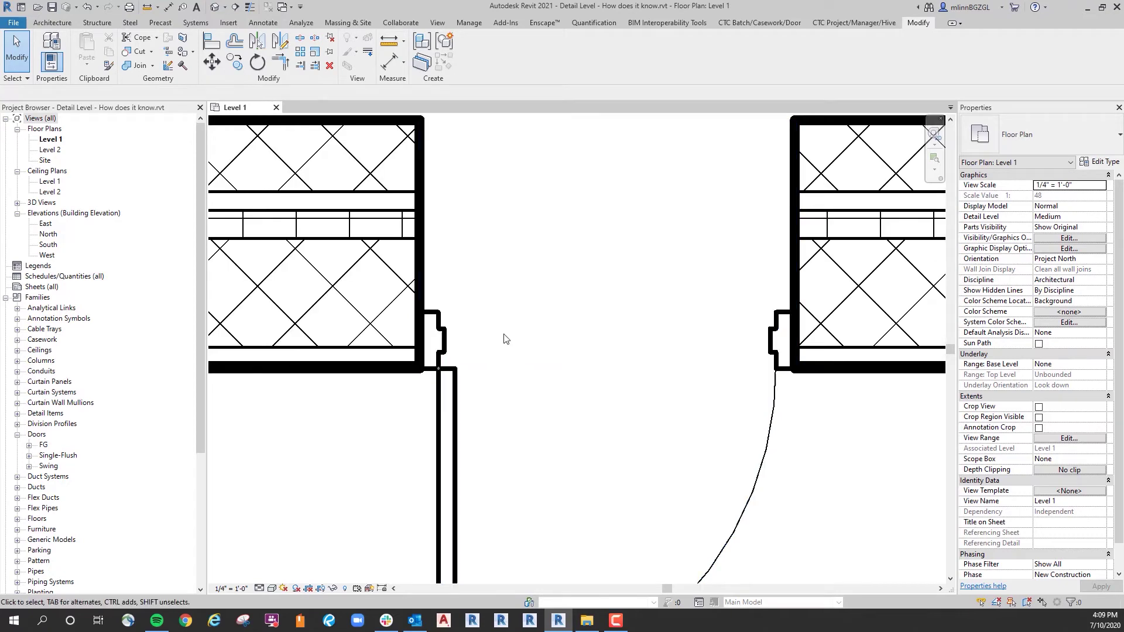
{"action": "scroll", "coordinate": [378, 409], "scroll_direction": "down", "scroll_amount": 1}
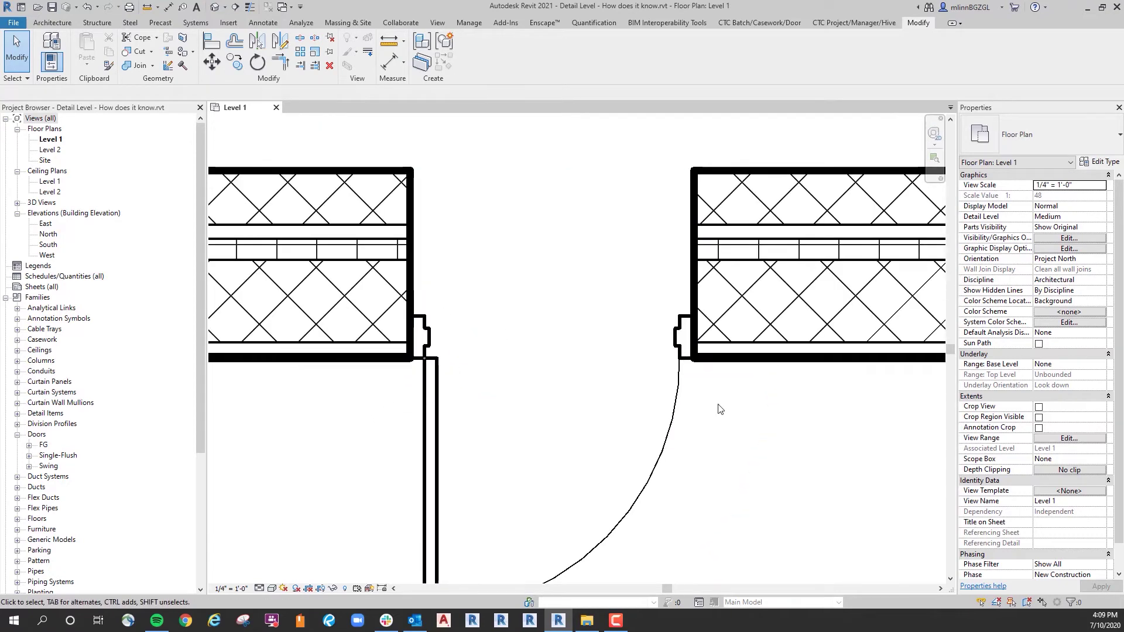
Select the swing door in the Level 1 plan.
{"action": "left_click", "coordinate": [679, 386]}
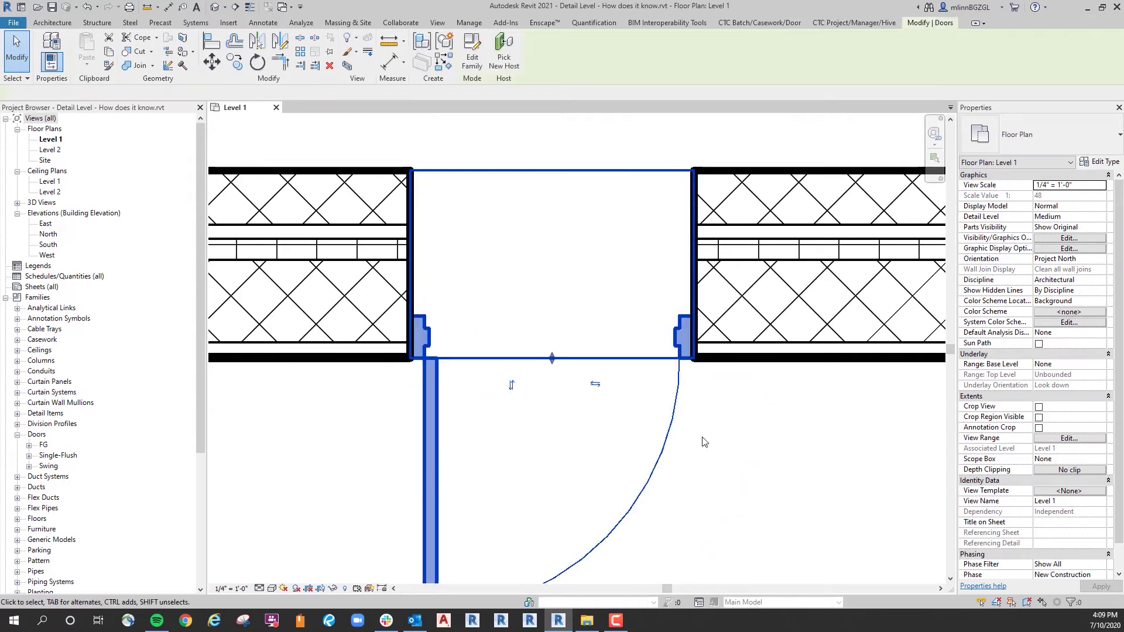
{"action": "scroll", "coordinate": [679, 387], "scroll_direction": "down", "scroll_amount": 1}
{"action": "scroll", "coordinate": [483, 162], "scroll_direction": "down", "scroll_amount": 1}
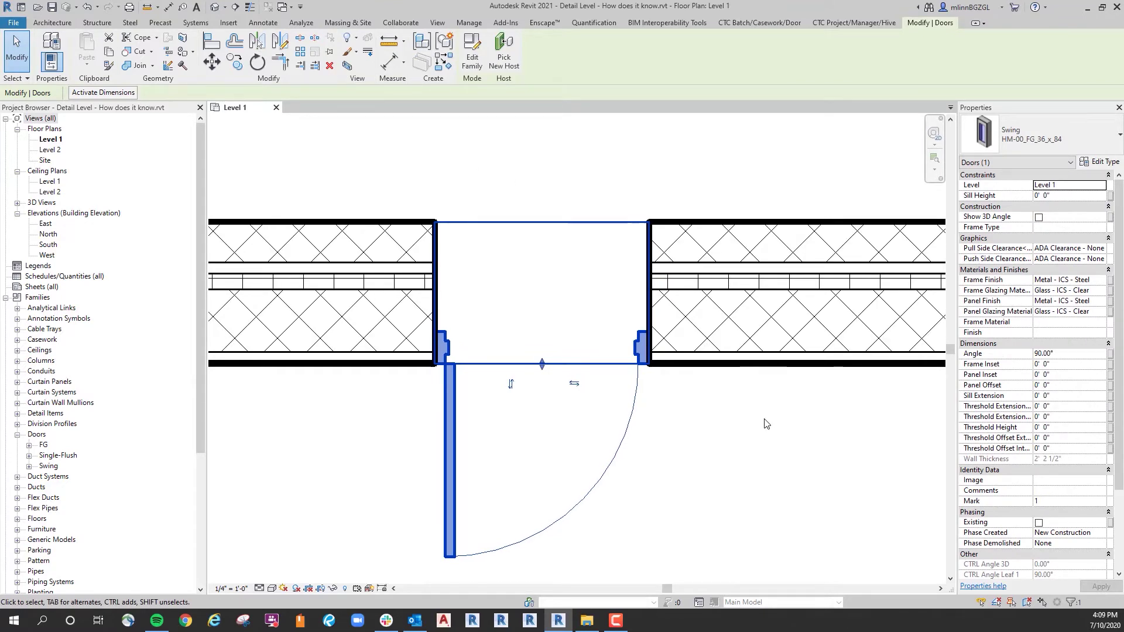
{"action": "middle_click_drag", "start_coordinate": [692, 409], "coordinate": [683, 412]}
{"action": "left_click", "coordinate": [677, 438]}
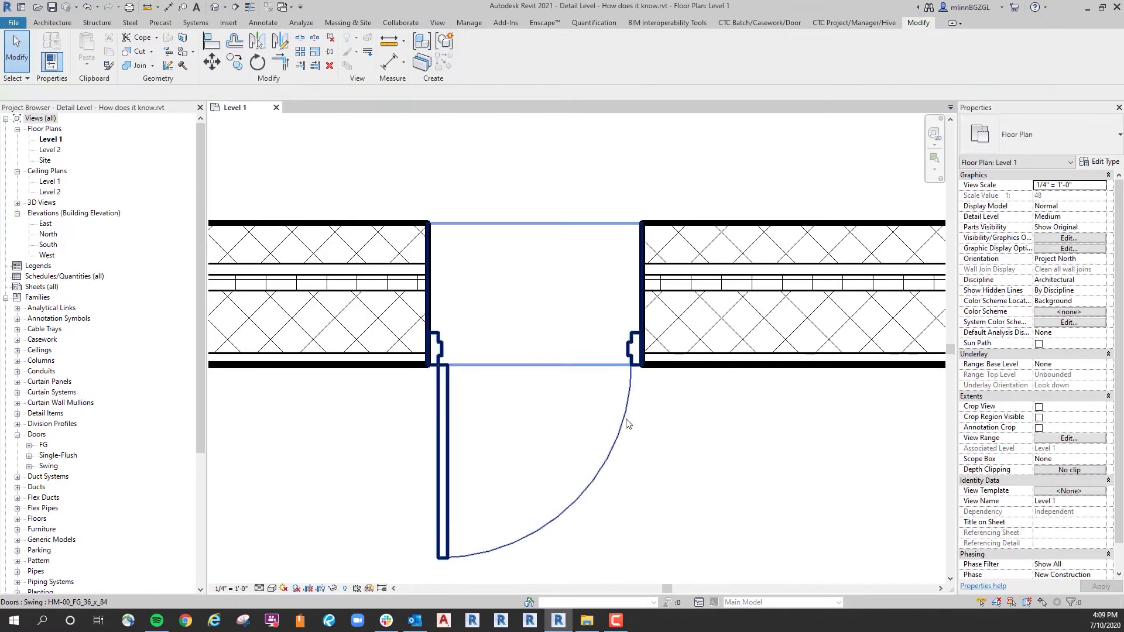
{"action": "left_click", "coordinate": [527, 439]}
{"action": "scroll", "coordinate": [545, 145], "scroll_direction": "up", "scroll_amount": 1}
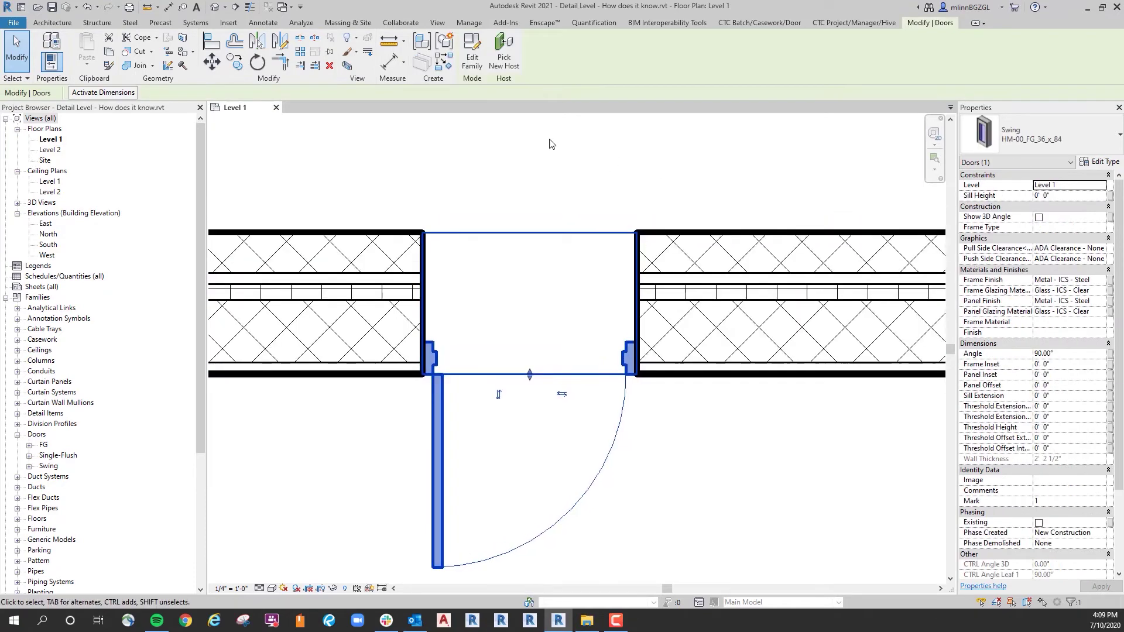
Edit the Swing door family and open its Ref. Level plan with both jambs visible.
{"action": "left_click", "coordinate": [474, 64]}
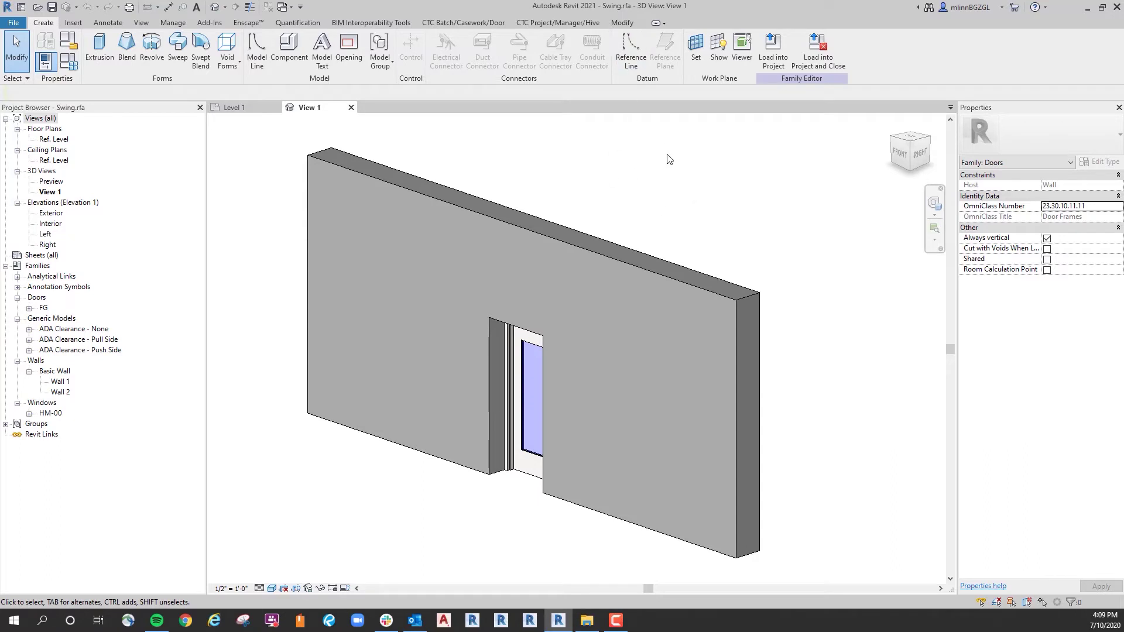
{"action": "middle_click_drag", "start_coordinate": [668, 162], "coordinate": [684, 179]}
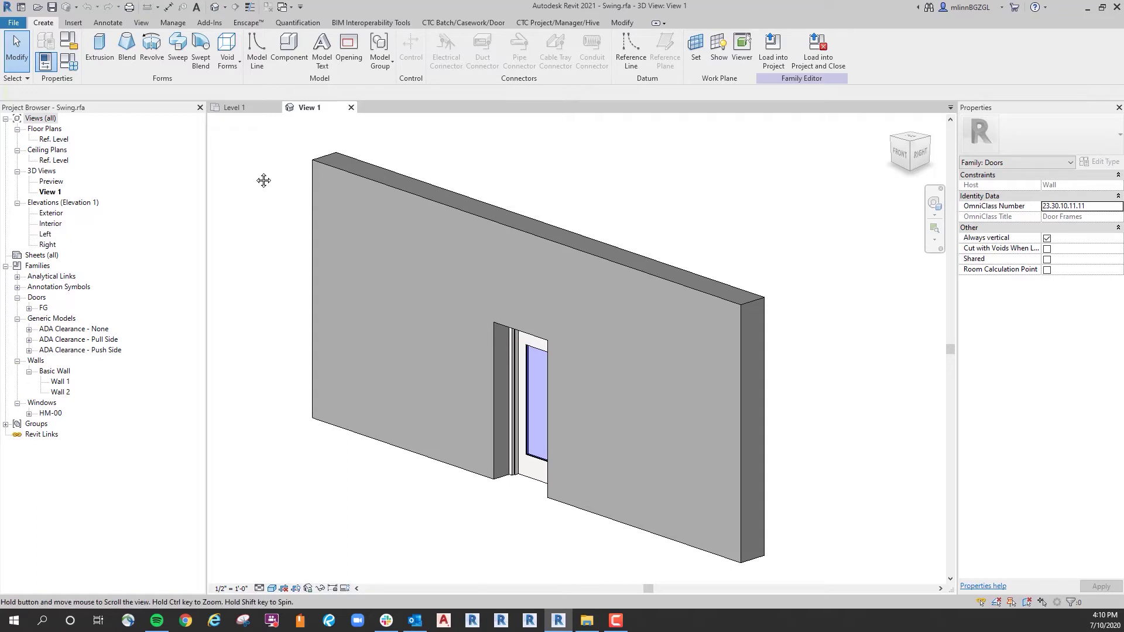
{"action": "double_click", "coordinate": [52, 138]}
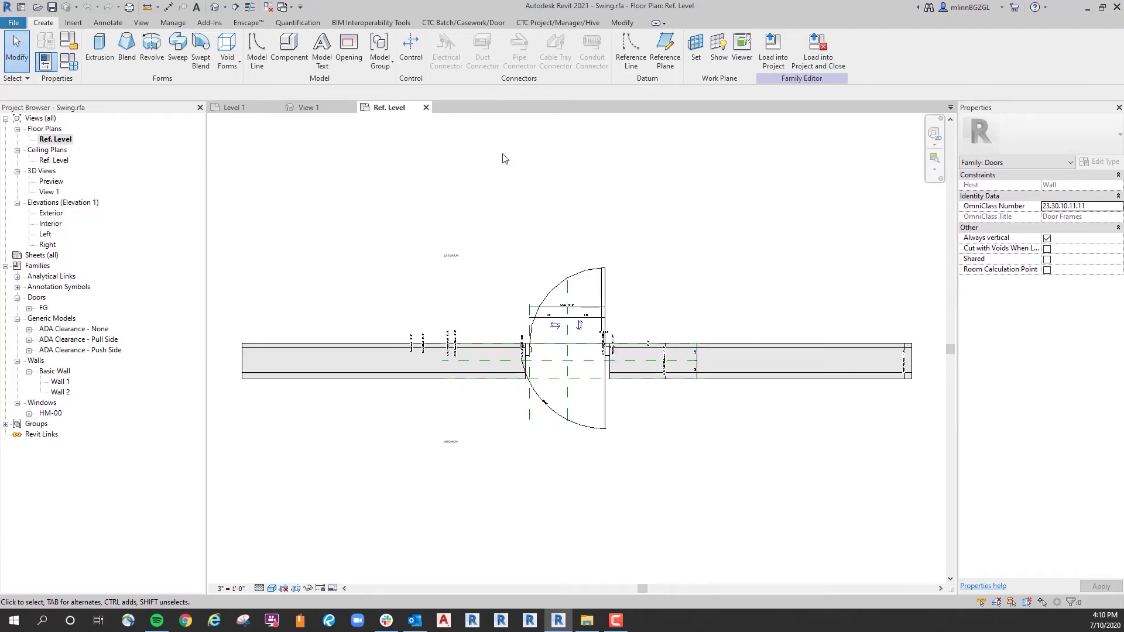
{"action": "scroll", "coordinate": [605, 354], "scroll_direction": "up", "scroll_amount": 3}
{"action": "scroll", "coordinate": [604, 354], "scroll_direction": "up", "scroll_amount": 4}
{"action": "scroll", "coordinate": [604, 354], "scroll_direction": "up", "scroll_amount": 2}
{"action": "scroll", "coordinate": [541, 304], "scroll_direction": "up", "scroll_amount": 1}
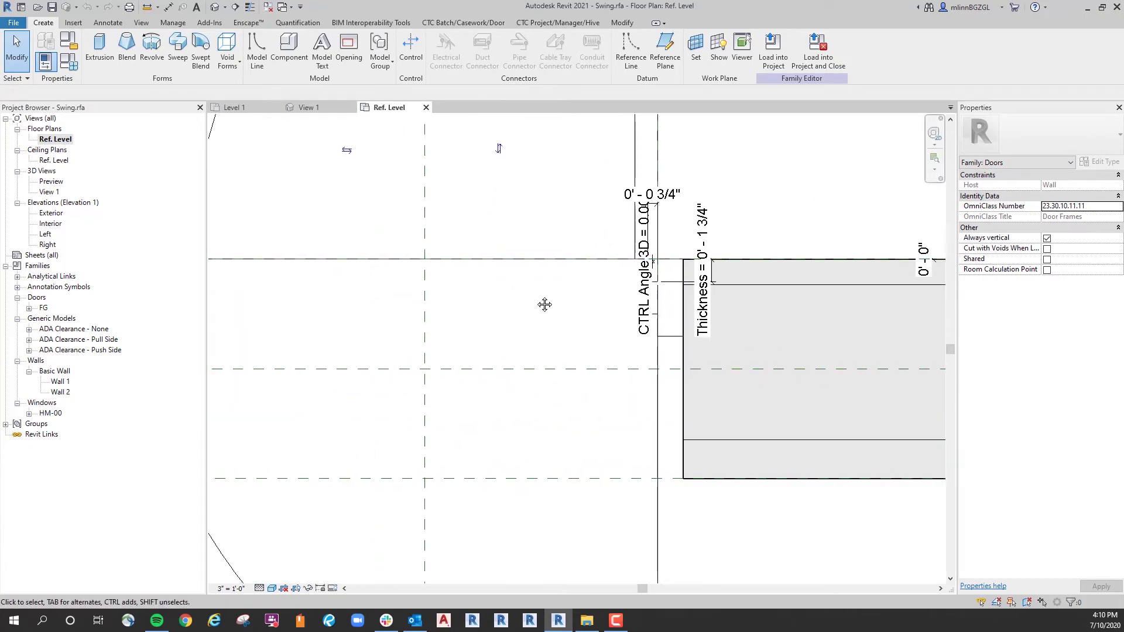
{"action": "middle_click_drag", "start_coordinate": [541, 304], "coordinate": [466, 324]}
Select the nested HM-00 frame and open it in the Family Editor.
{"action": "left_click", "coordinate": [426, 319]}
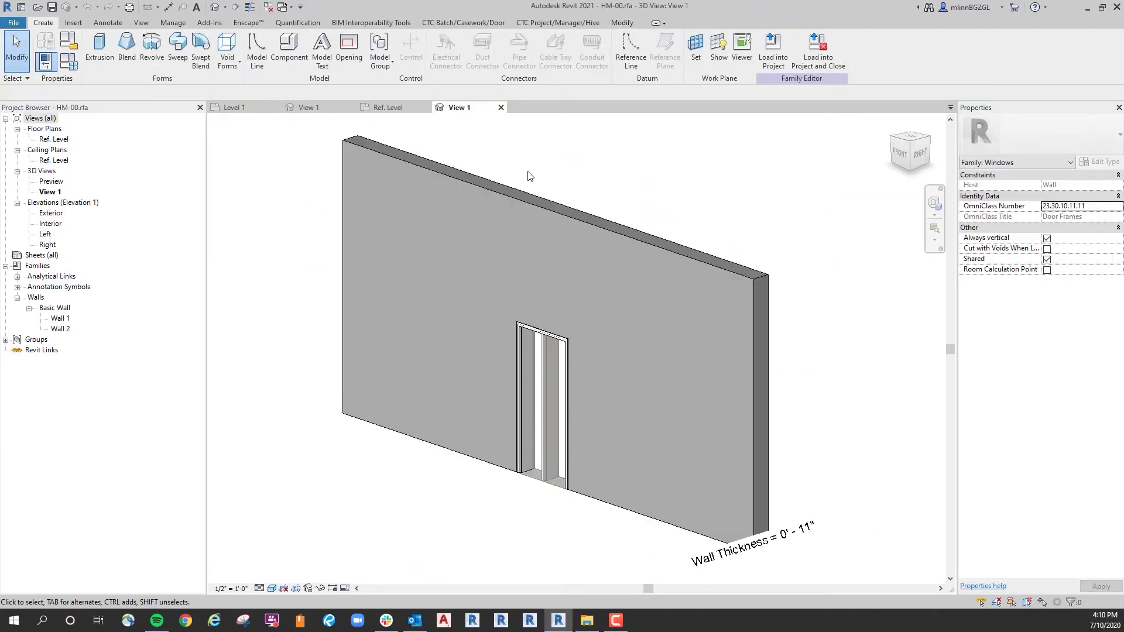
{"action": "middle_click_drag", "start_coordinate": [290, 265], "coordinate": [294, 269]}
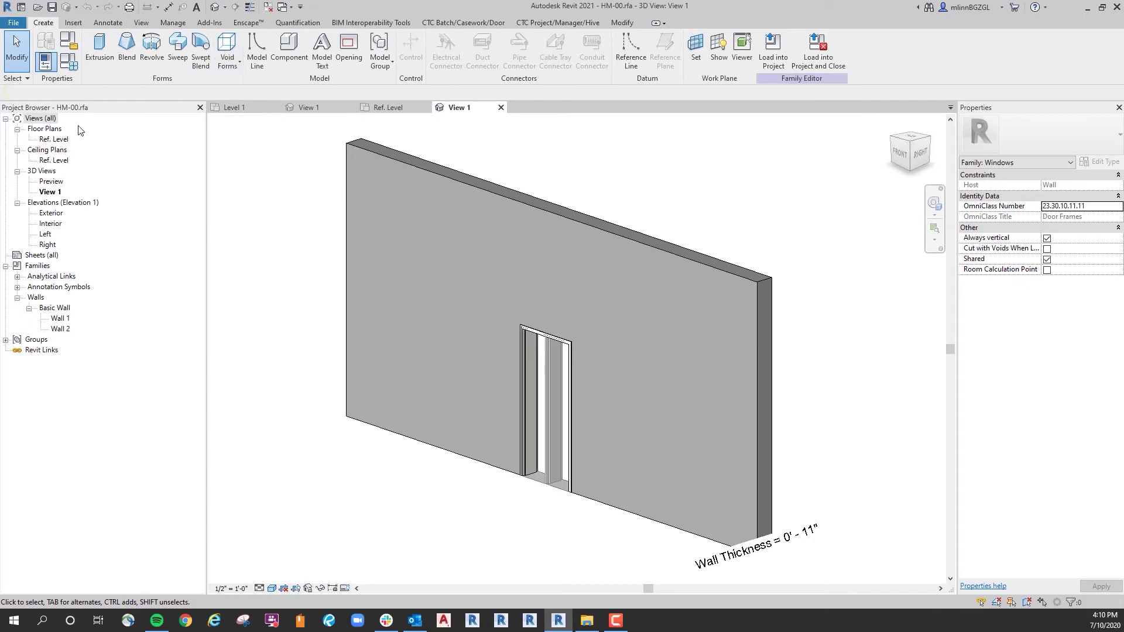
Open the HM-00 Ref. Level plan and select the first masking region at the jamb.
{"action": "double_click", "coordinate": [54, 139]}
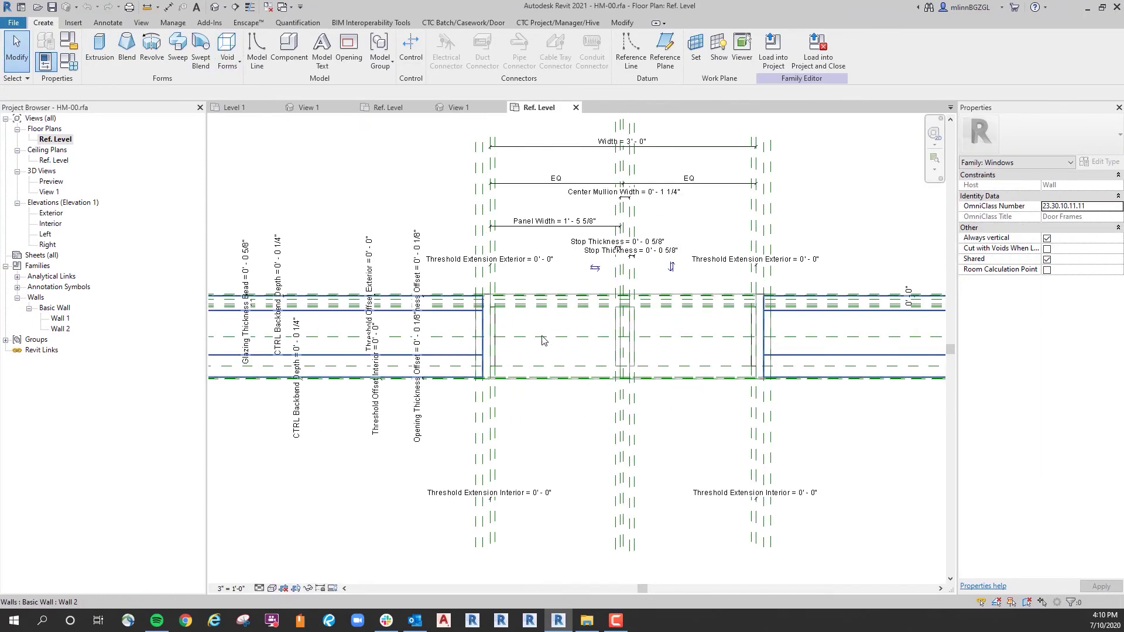
{"action": "scroll", "coordinate": [543, 341], "scroll_direction": "up", "scroll_amount": 4}
{"action": "scroll", "coordinate": [510, 316], "scroll_direction": "up", "scroll_amount": 2}
{"action": "scroll", "coordinate": [491, 312], "scroll_direction": "up", "scroll_amount": 2}
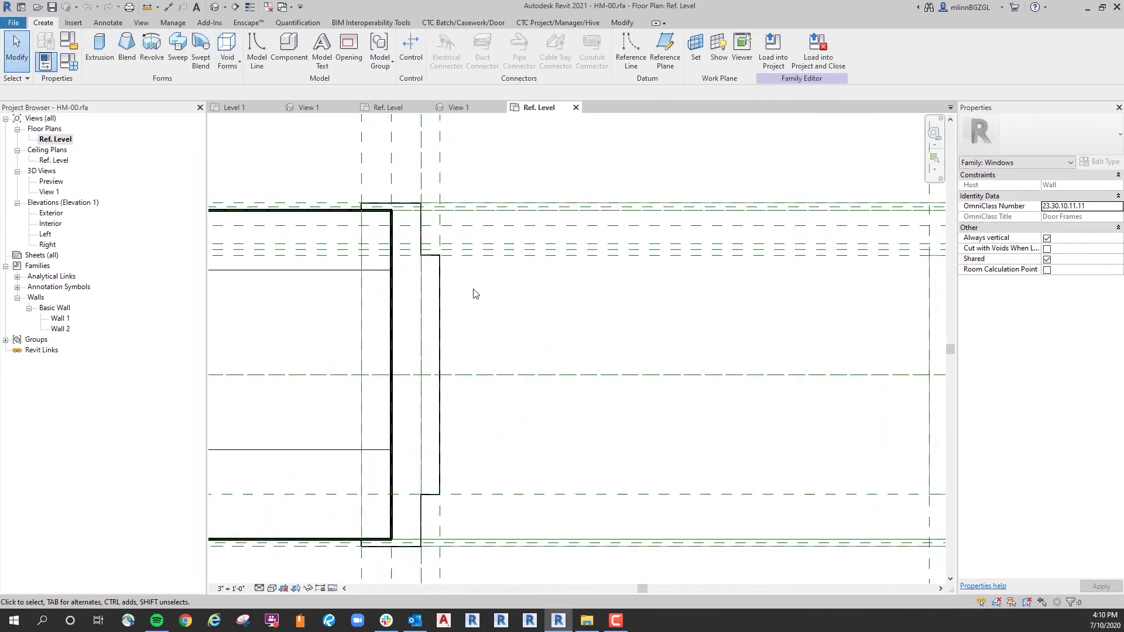
{"action": "left_click", "coordinate": [436, 298]}
{"action": "key", "text": "Escape"}
{"action": "middle_click_drag", "start_coordinate": [488, 325], "coordinate": [421, 303]}
{"action": "left_click", "coordinate": [378, 303]}
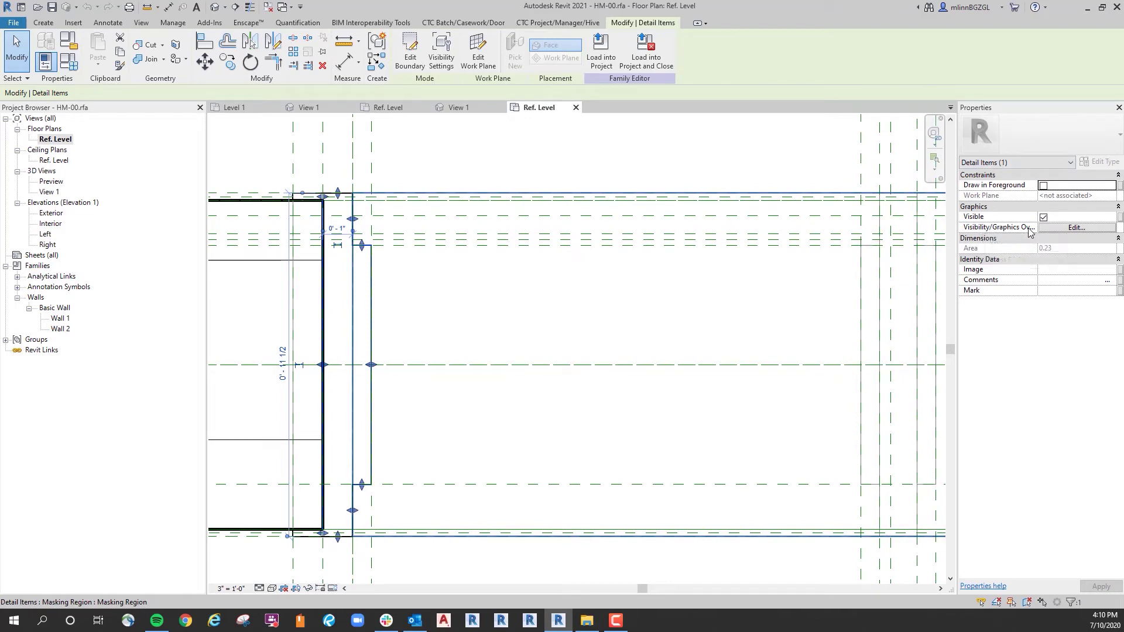
{"action": "left_click", "coordinate": [1075, 228]}
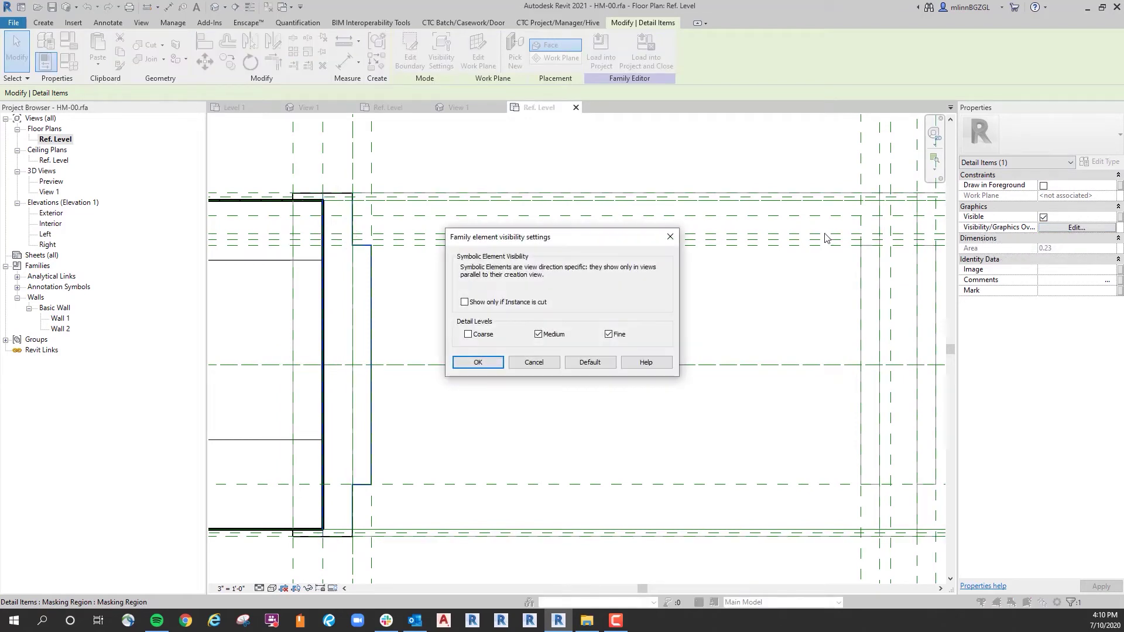
{"action": "left_click_drag", "start_coordinate": [501, 236], "coordinate": [527, 210]}
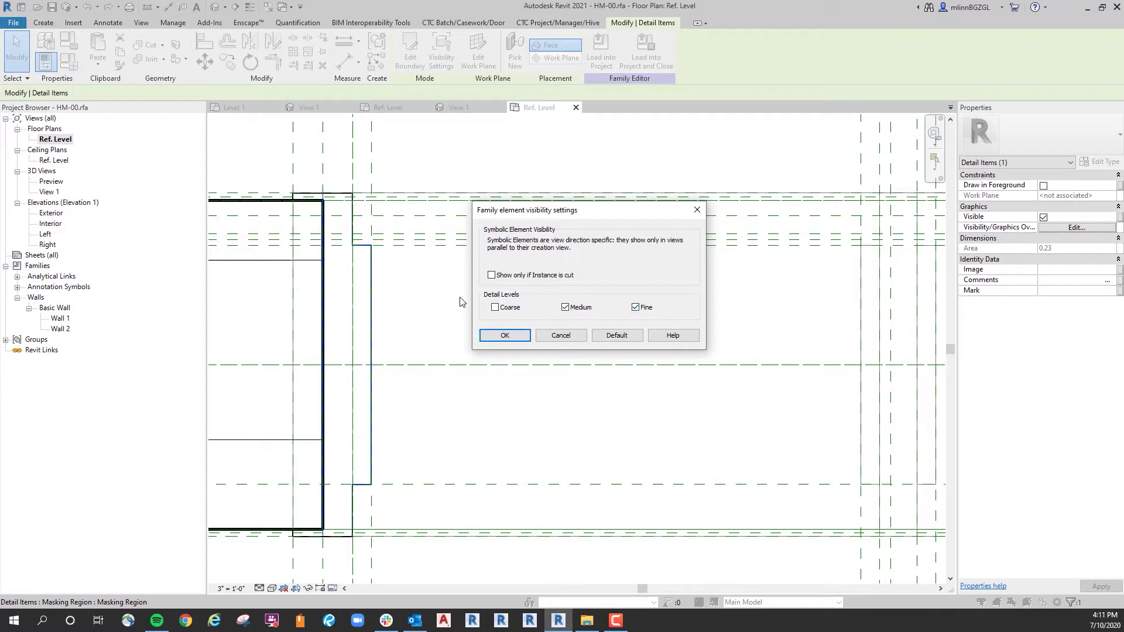
{"action": "left_click", "coordinate": [512, 338]}
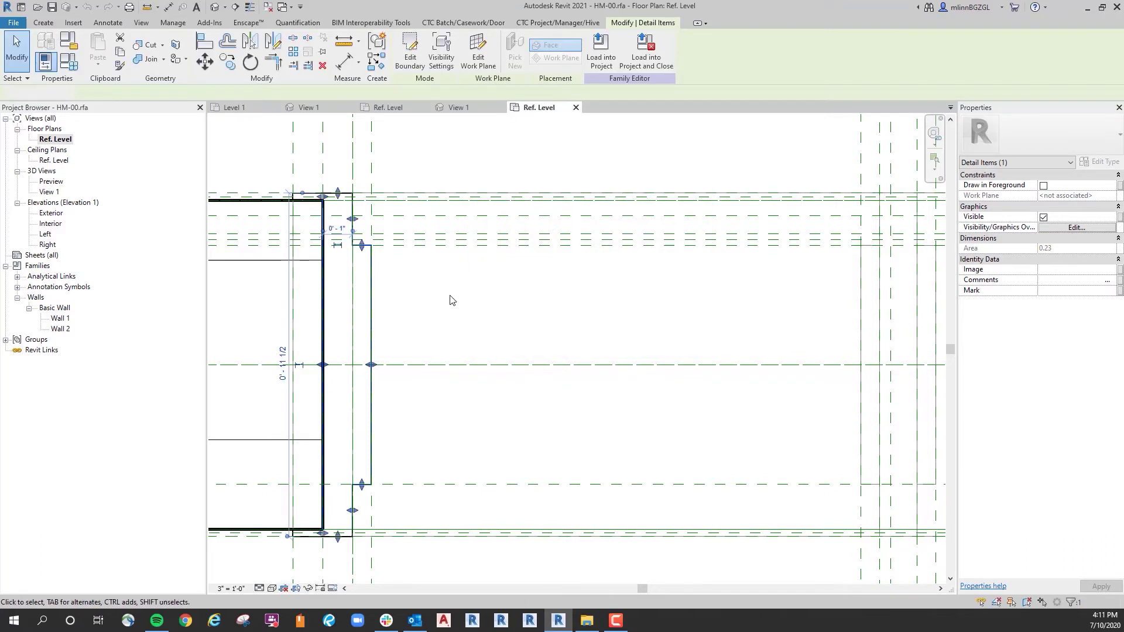
{"action": "left_click", "coordinate": [452, 231]}
{"action": "left_click", "coordinate": [352, 289]}
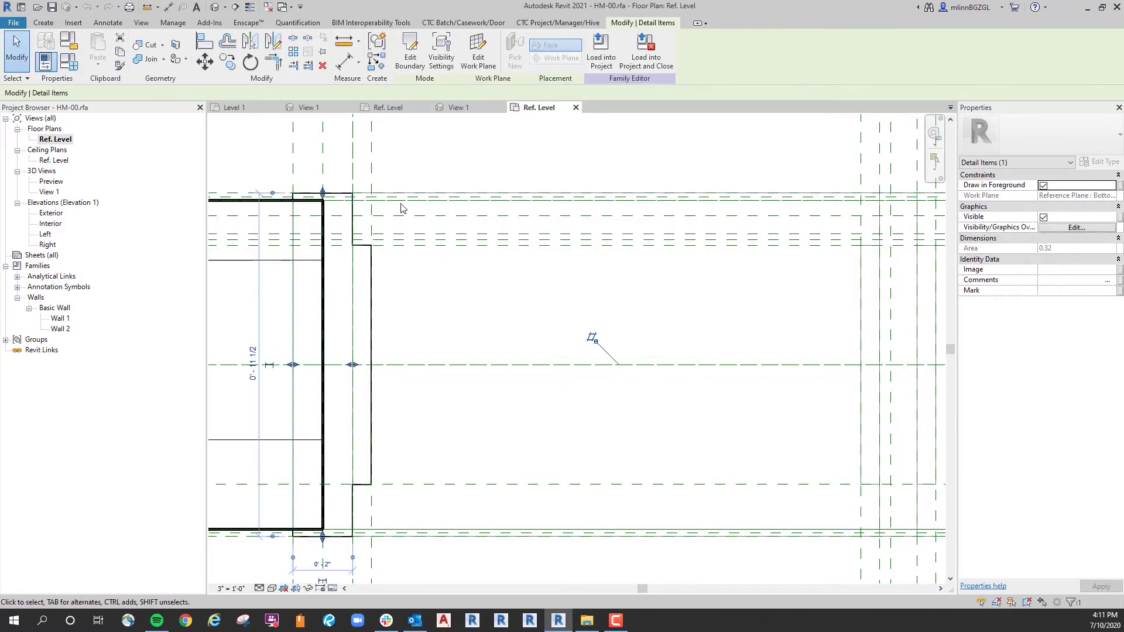
{"action": "left_click", "coordinate": [1077, 228]}
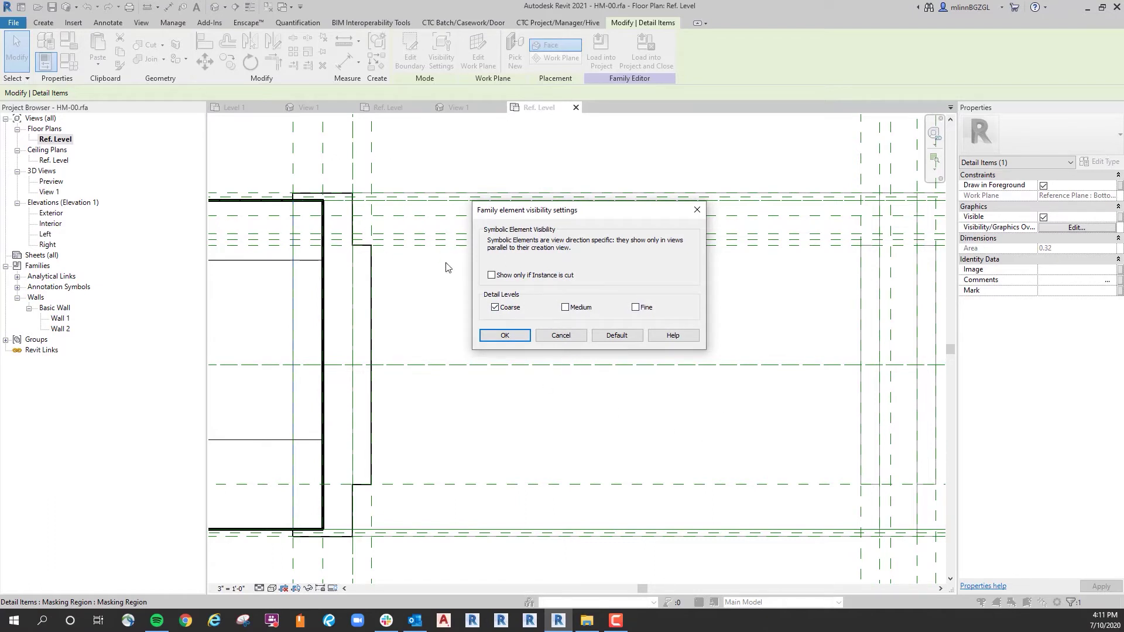
{"action": "left_click", "coordinate": [506, 338]}
{"action": "left_click", "coordinate": [428, 282]}
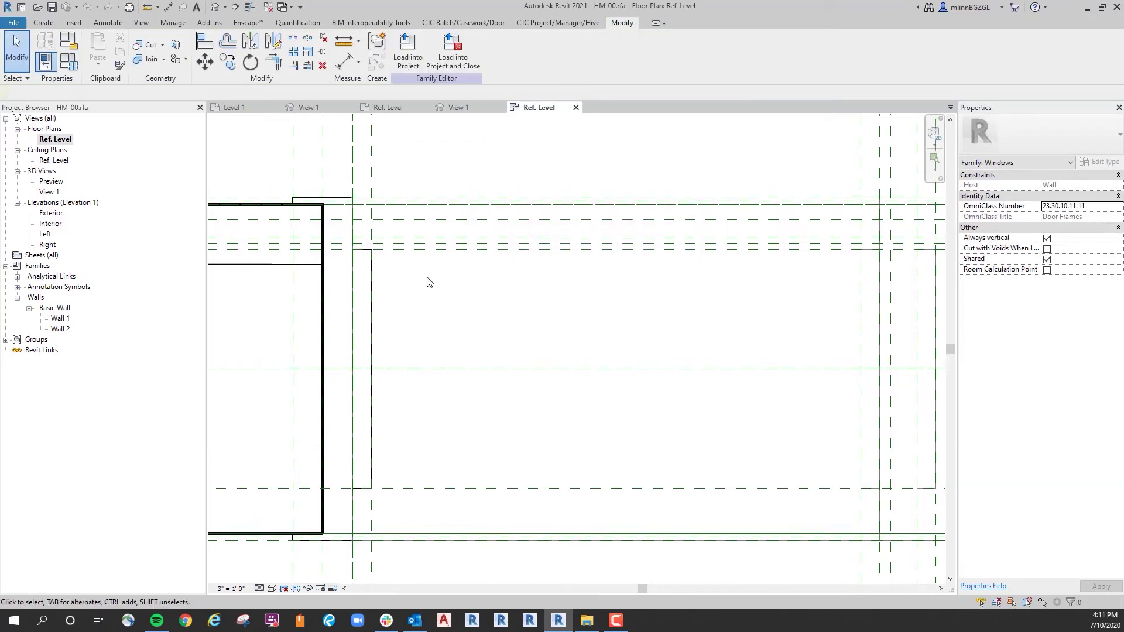
{"action": "middle_click_drag", "start_coordinate": [451, 310], "coordinate": [430, 296]}
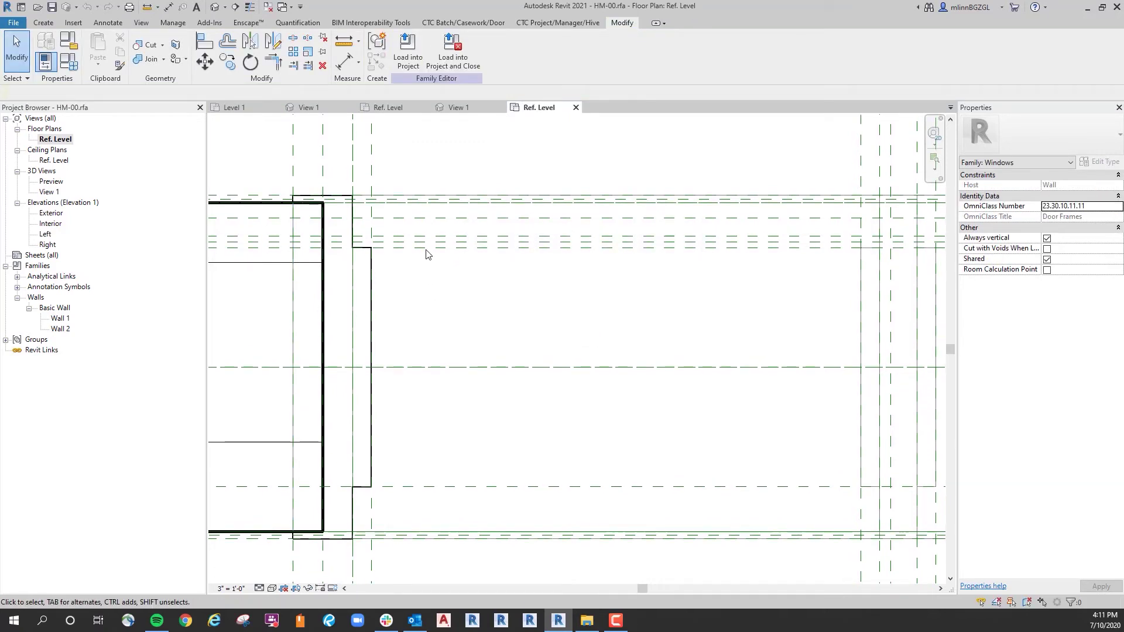
{"action": "left_click", "coordinate": [373, 288]}
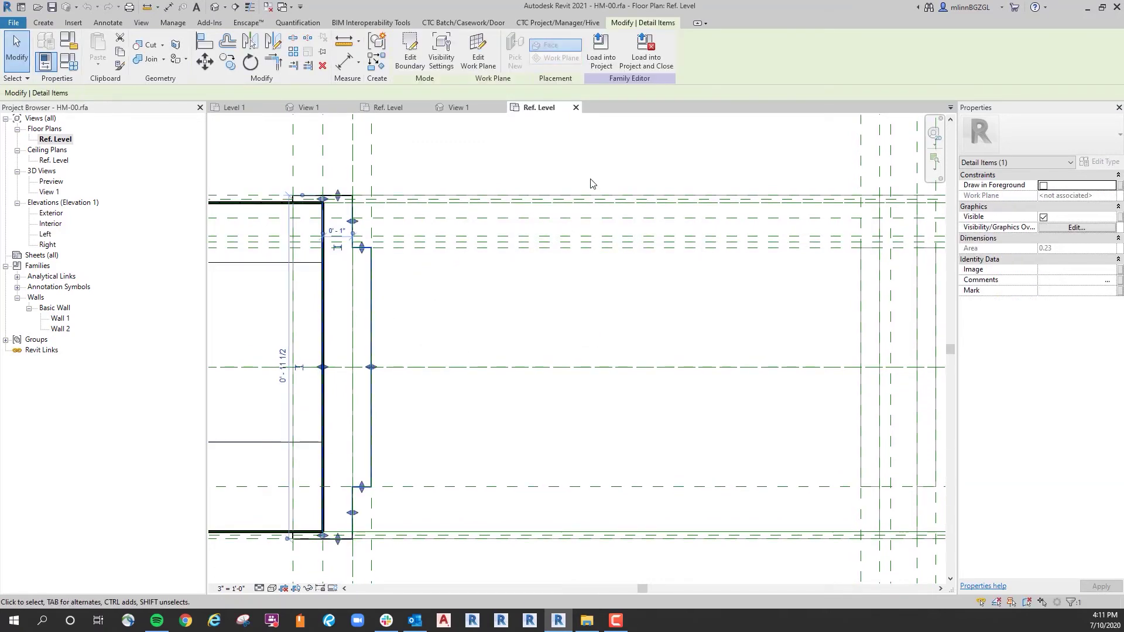
{"action": "left_click", "coordinate": [1076, 227]}
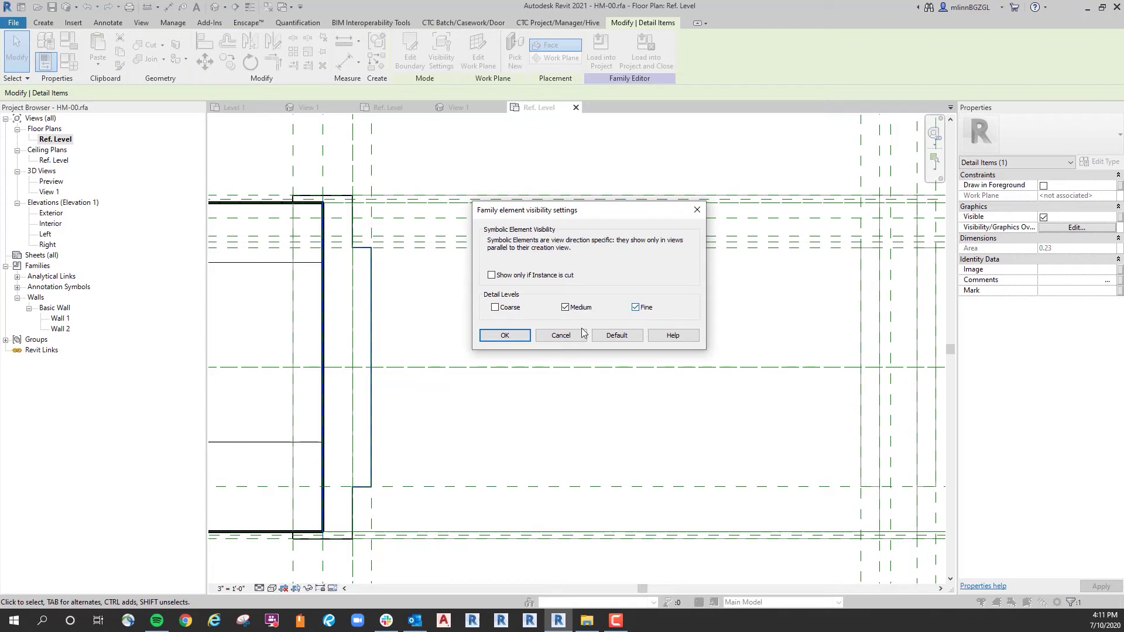
Make the frame stop's masking region visible at Fine detail only.
{"action": "left_click", "coordinate": [566, 307]}
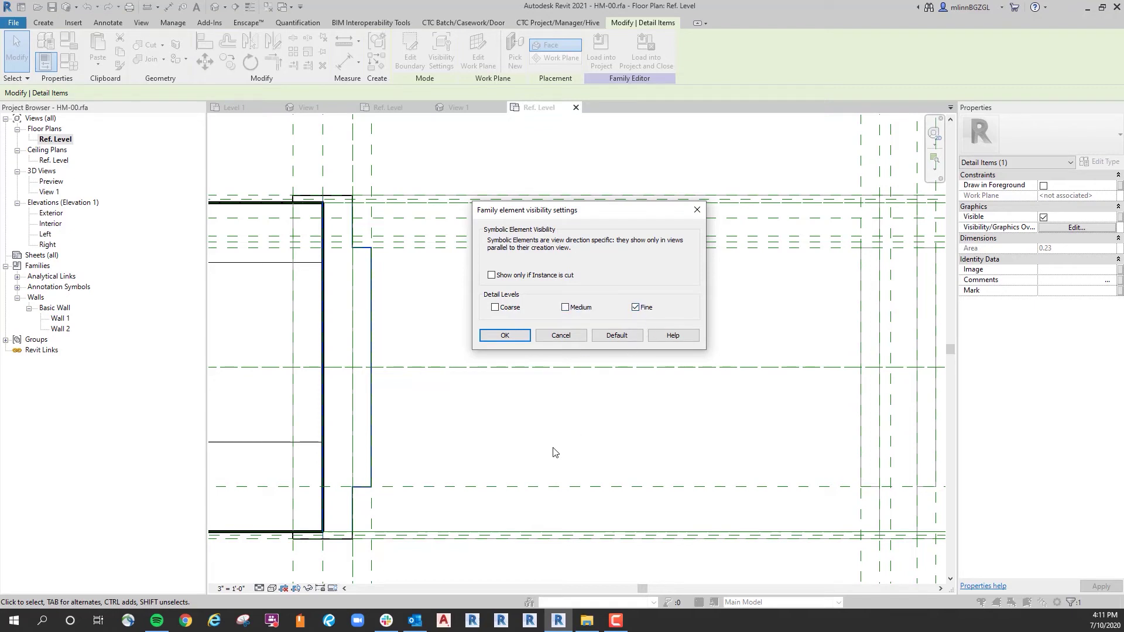
{"action": "left_click", "coordinate": [505, 336]}
{"action": "key", "text": "Escape"}
Make the rectangular masking region at the wall visible at Coarse and Medium only.
{"action": "left_click", "coordinate": [360, 290]}
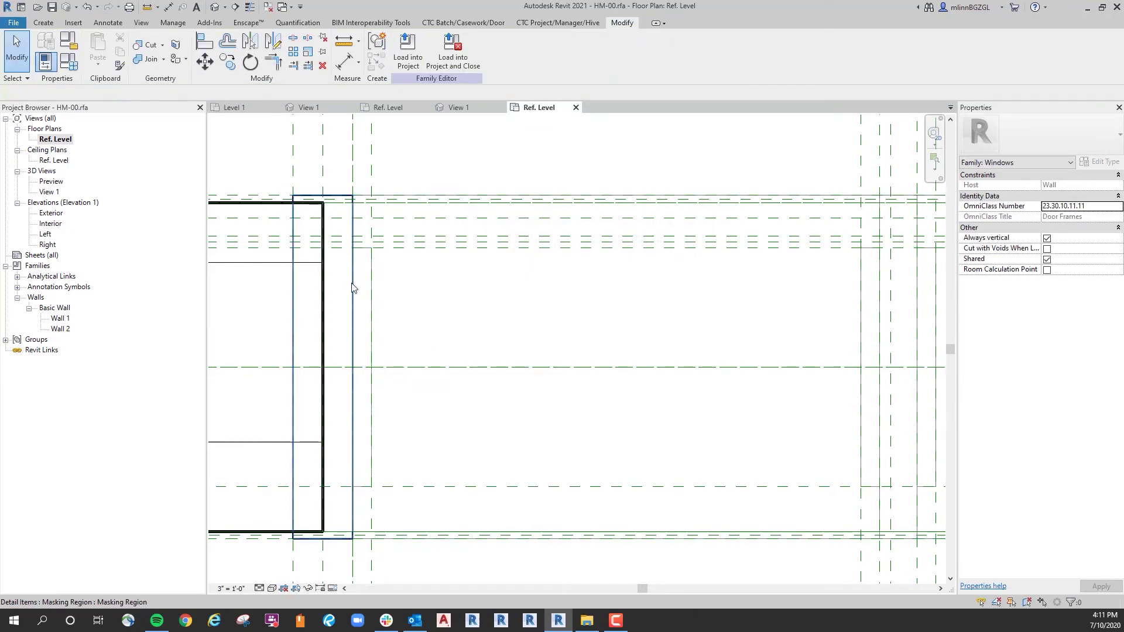
{"action": "left_click", "coordinate": [1075, 228]}
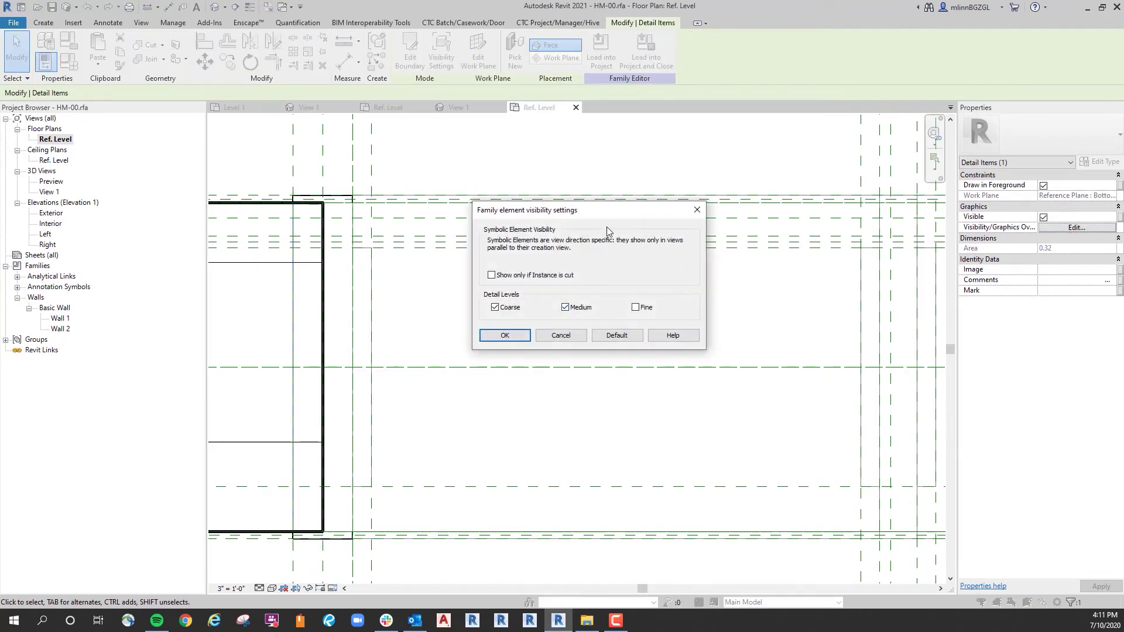
{"action": "left_click", "coordinate": [507, 338]}
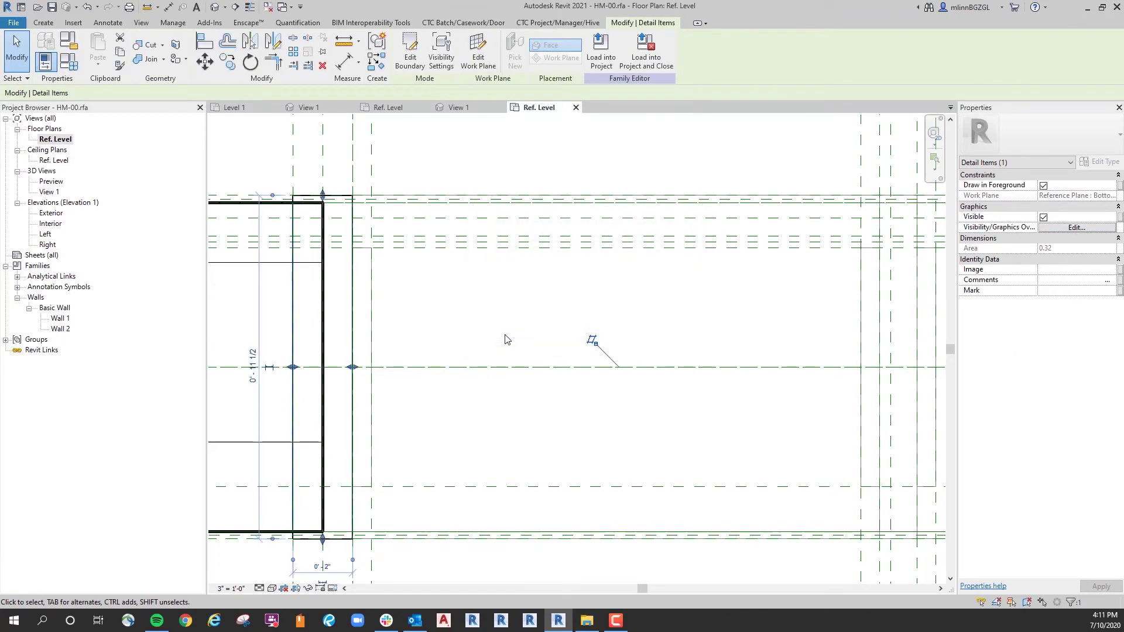
{"action": "key", "text": "Escape"}
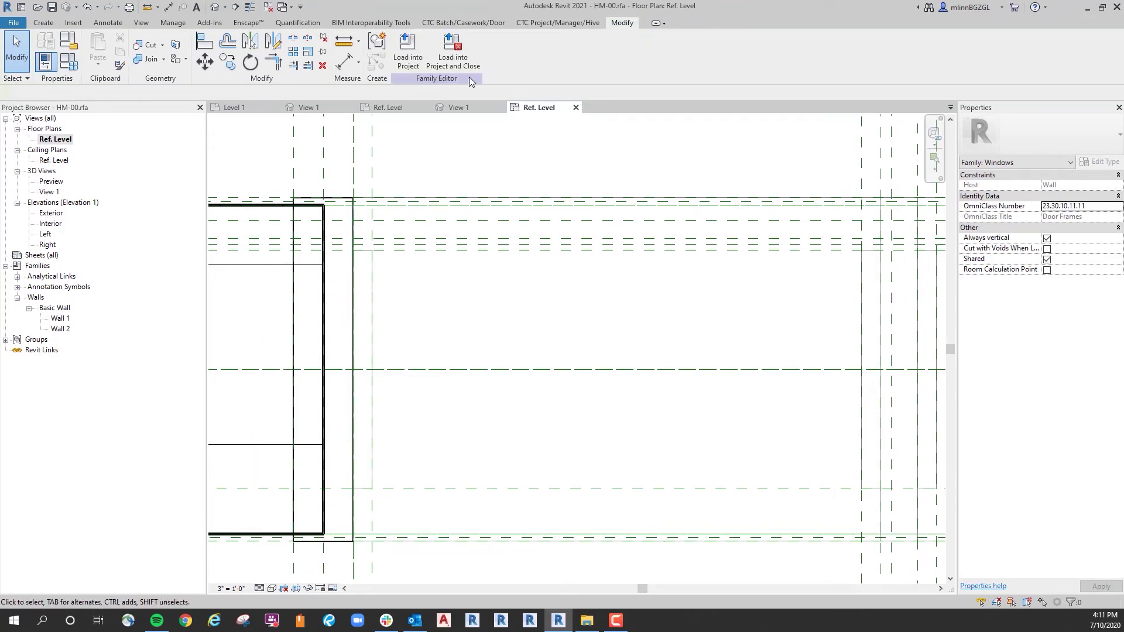
Load HM-00 into Swing.rfa, overwriting the existing version and parameter values.
{"action": "left_click", "coordinate": [452, 55]}
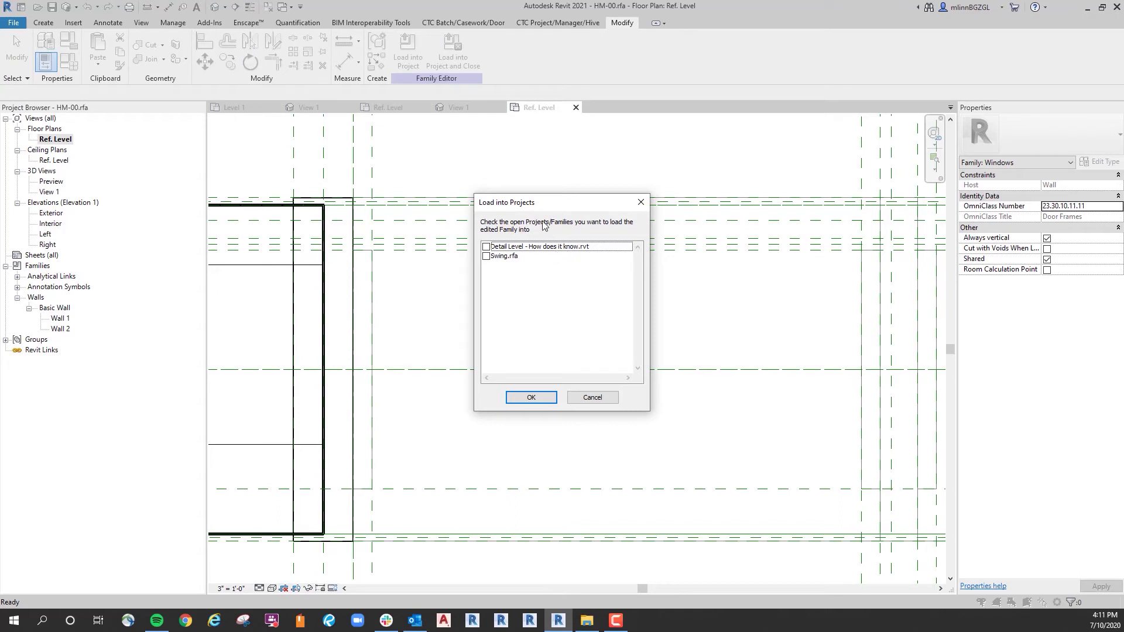
{"action": "left_click", "coordinate": [487, 257]}
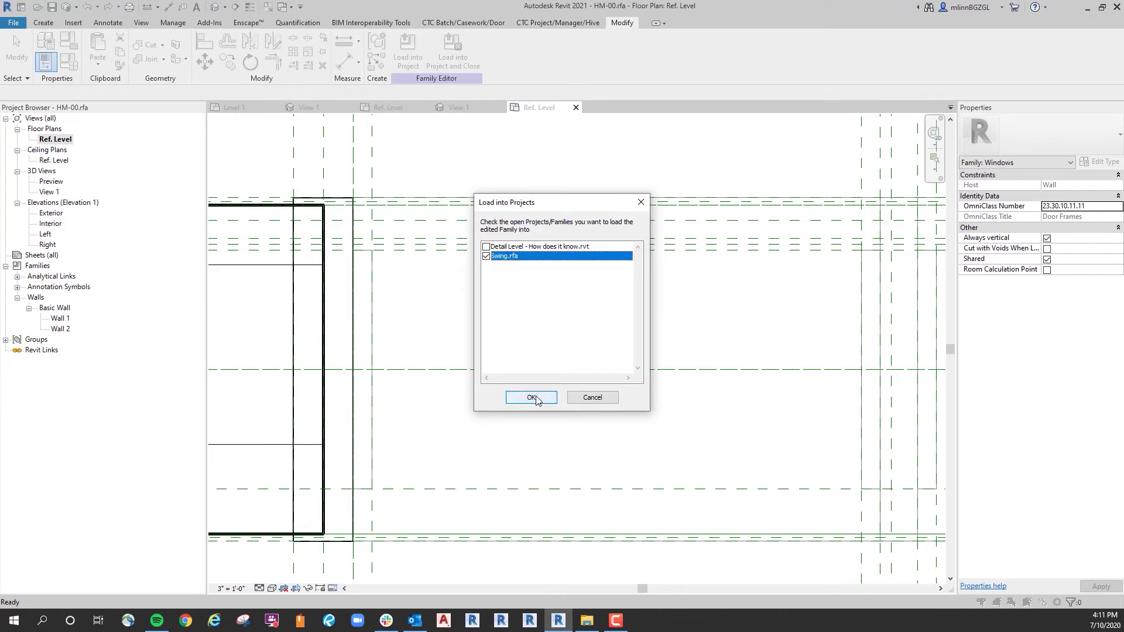
{"action": "left_click", "coordinate": [530, 397]}
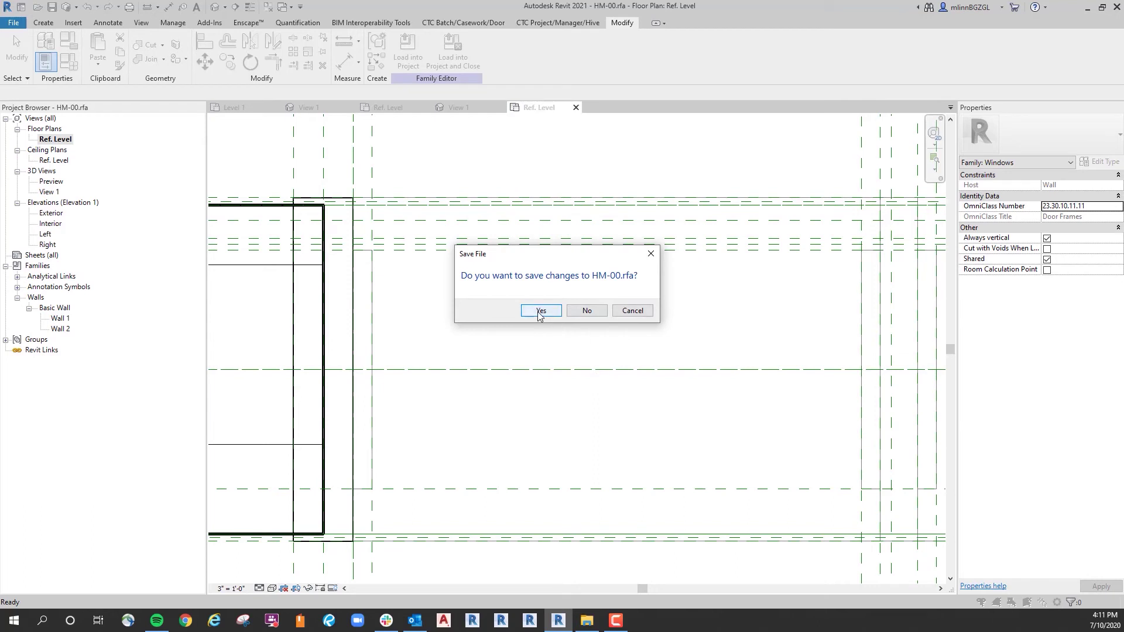
{"action": "left_click", "coordinate": [586, 310]}
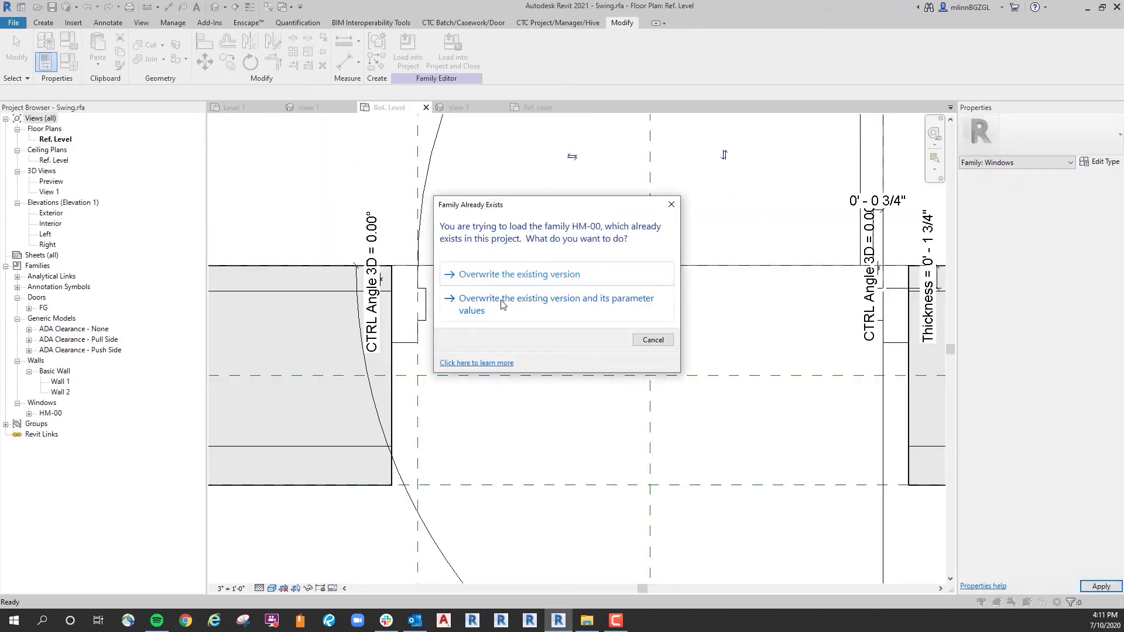
{"action": "left_click", "coordinate": [503, 304]}
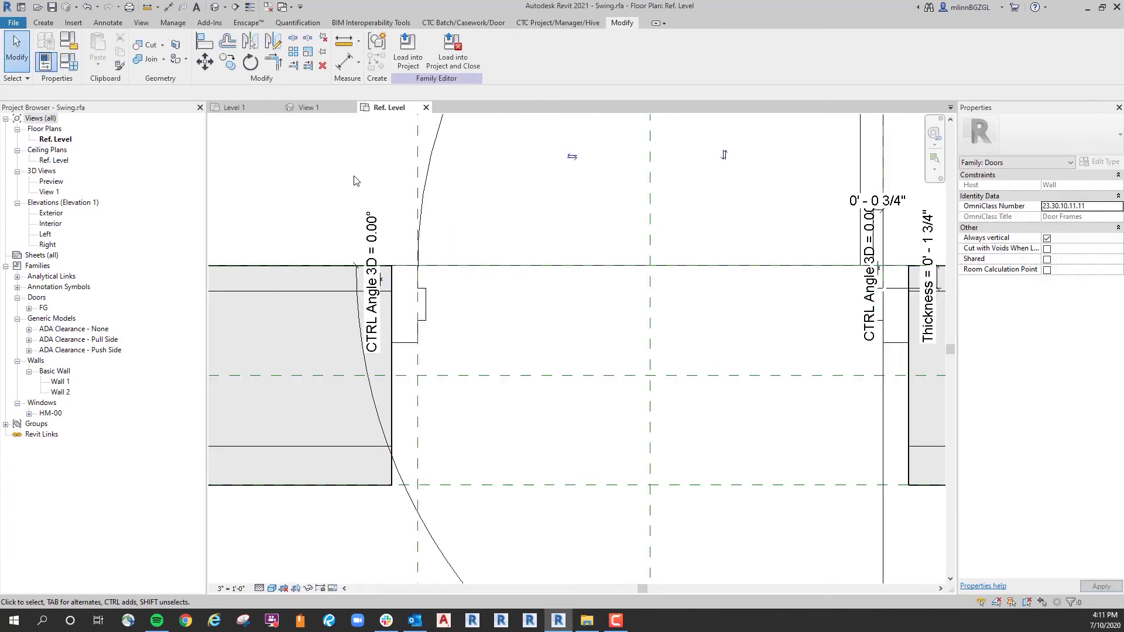
Load Swing into the project and close Swing.rfa without saving.
{"action": "middle_click_drag", "start_coordinate": [364, 203], "coordinate": [363, 221]}
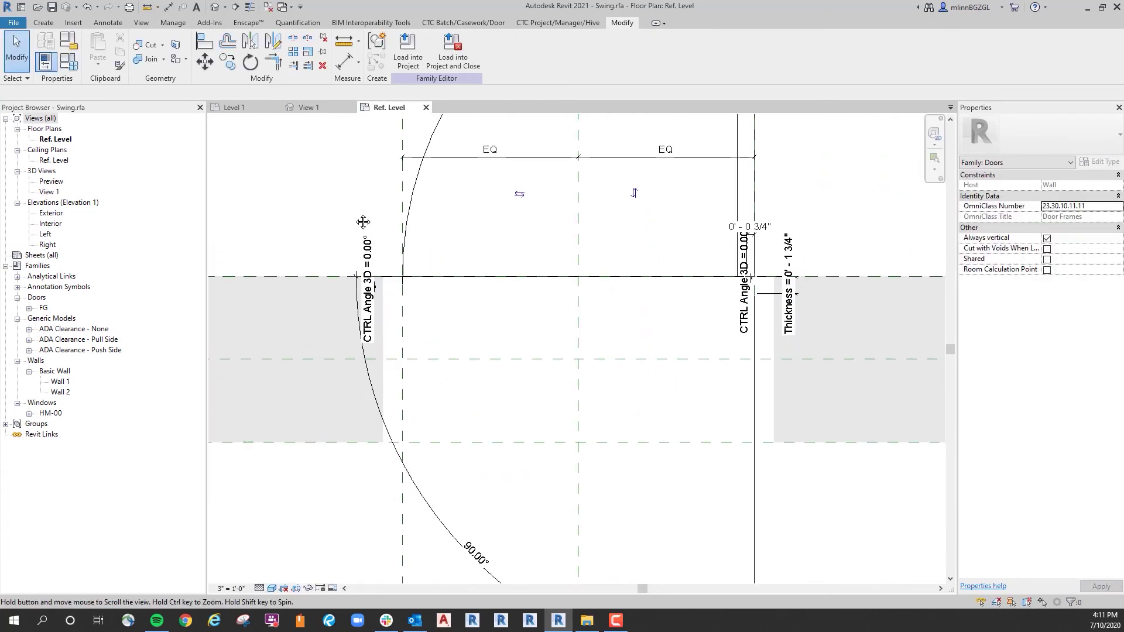
{"action": "left_click", "coordinate": [453, 55]}
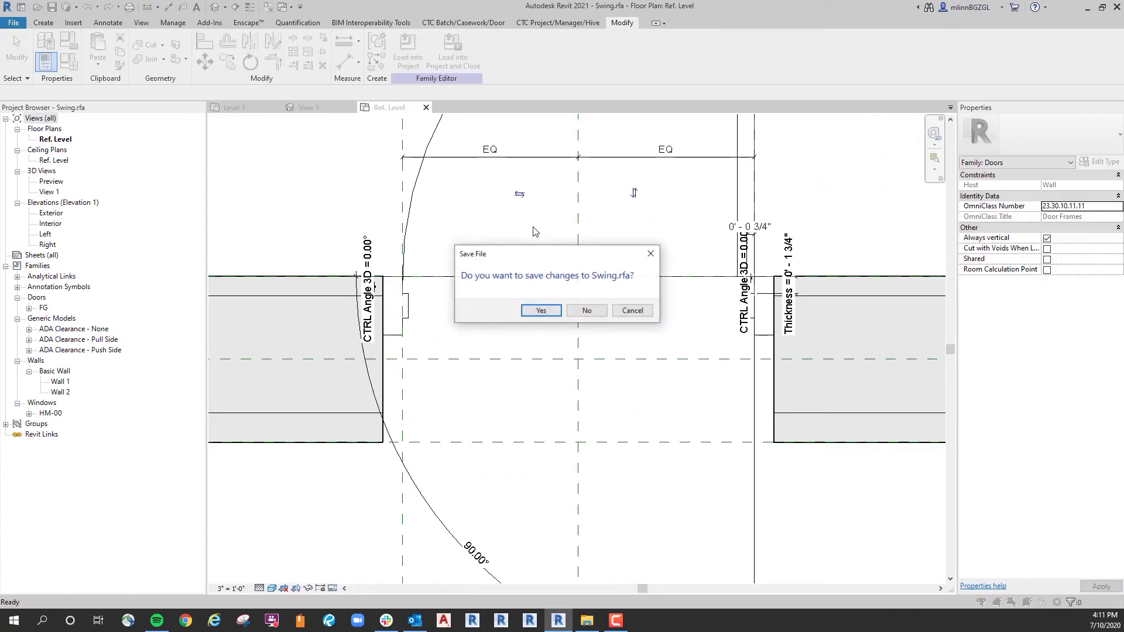
{"action": "left_click", "coordinate": [587, 309]}
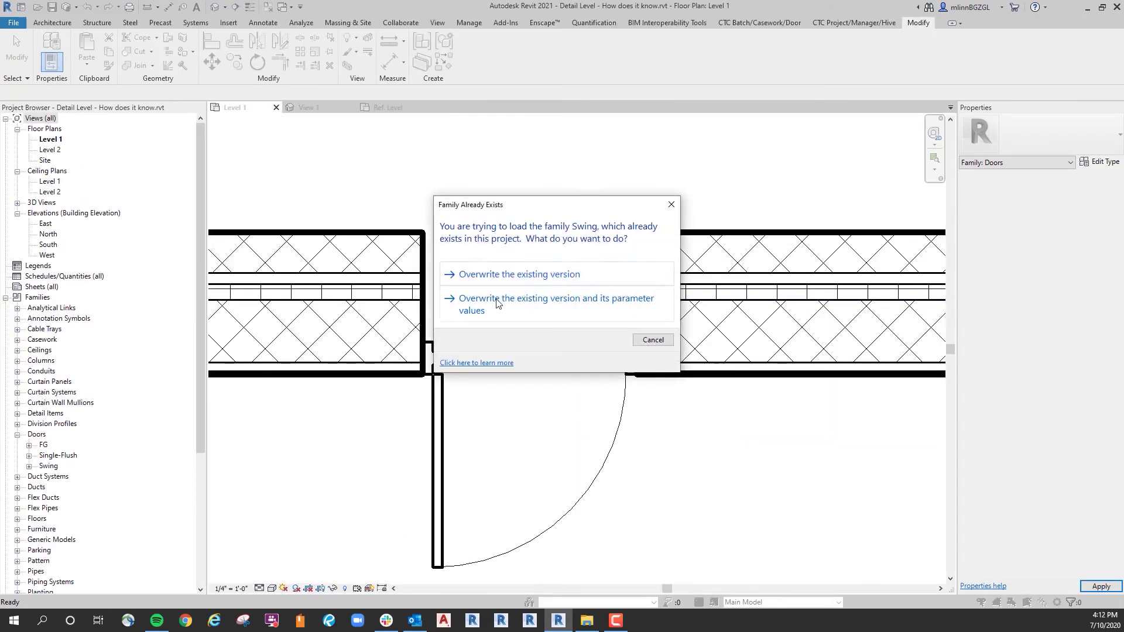
Overwrite the Swing door and replace the shared HM-00 frame with Swing's version.
{"action": "left_click_drag", "start_coordinate": [542, 206], "coordinate": [643, 140]}
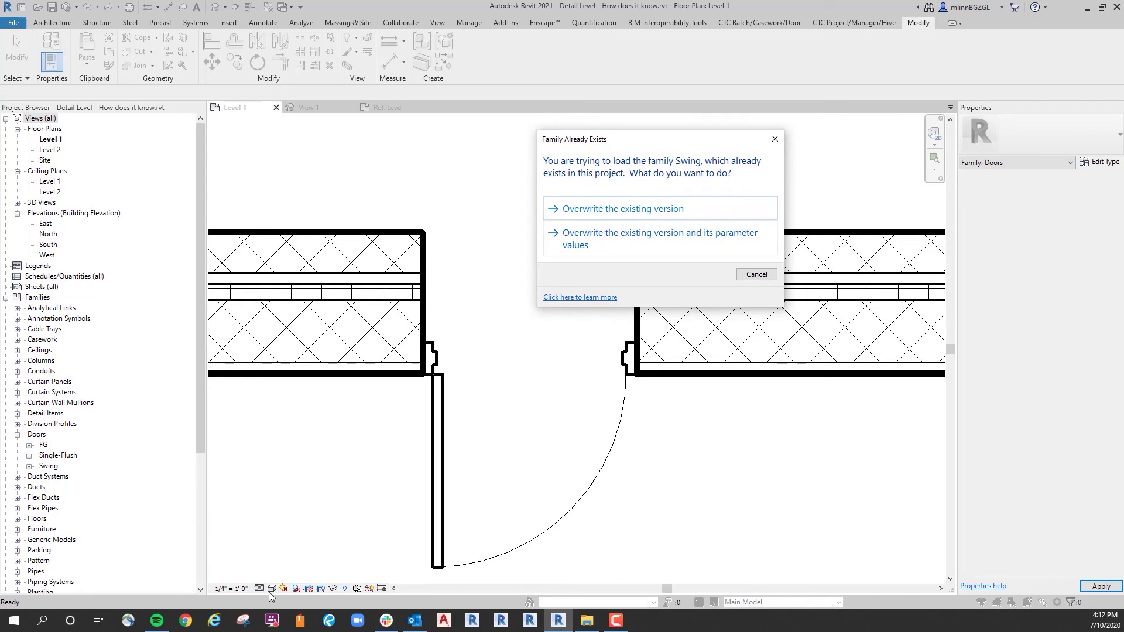
{"action": "left_click", "coordinate": [609, 238]}
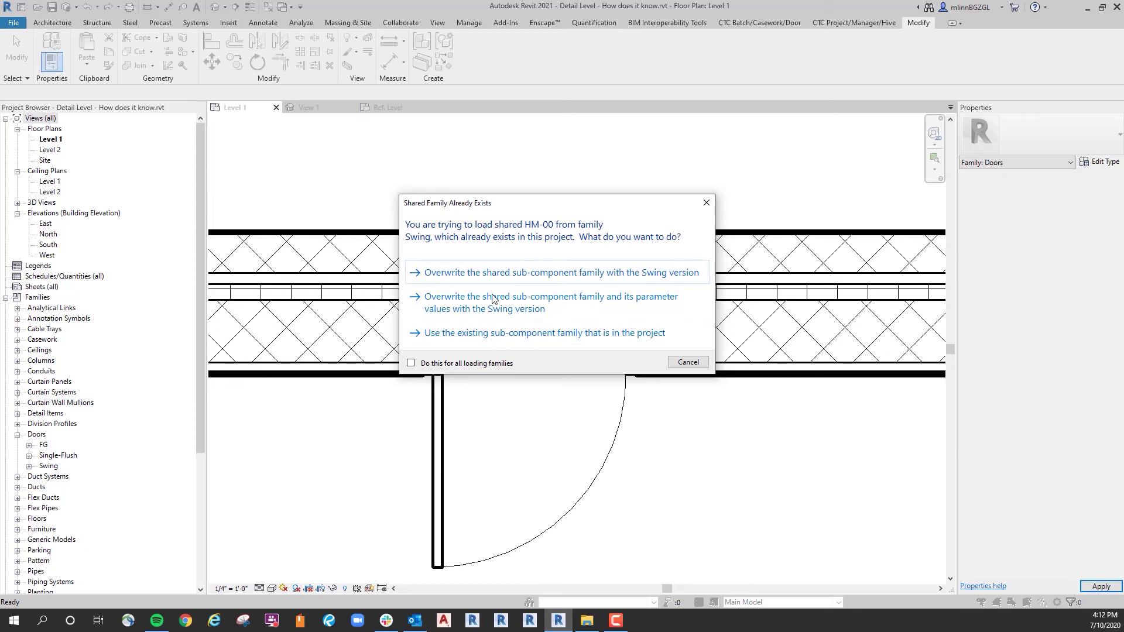
{"action": "left_click", "coordinate": [499, 277]}
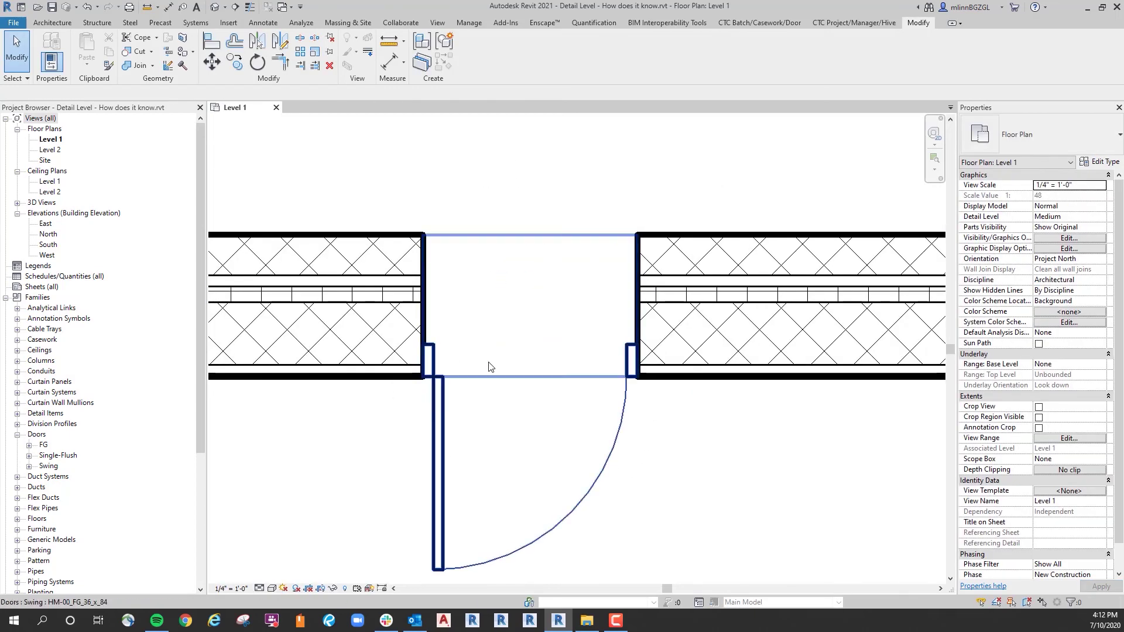
Switch the Level 1 door plan through Coarse, Medium and Fine detail levels.
{"action": "left_click", "coordinate": [611, 454]}
{"action": "scroll", "coordinate": [527, 395], "scroll_direction": "up", "scroll_amount": 1}
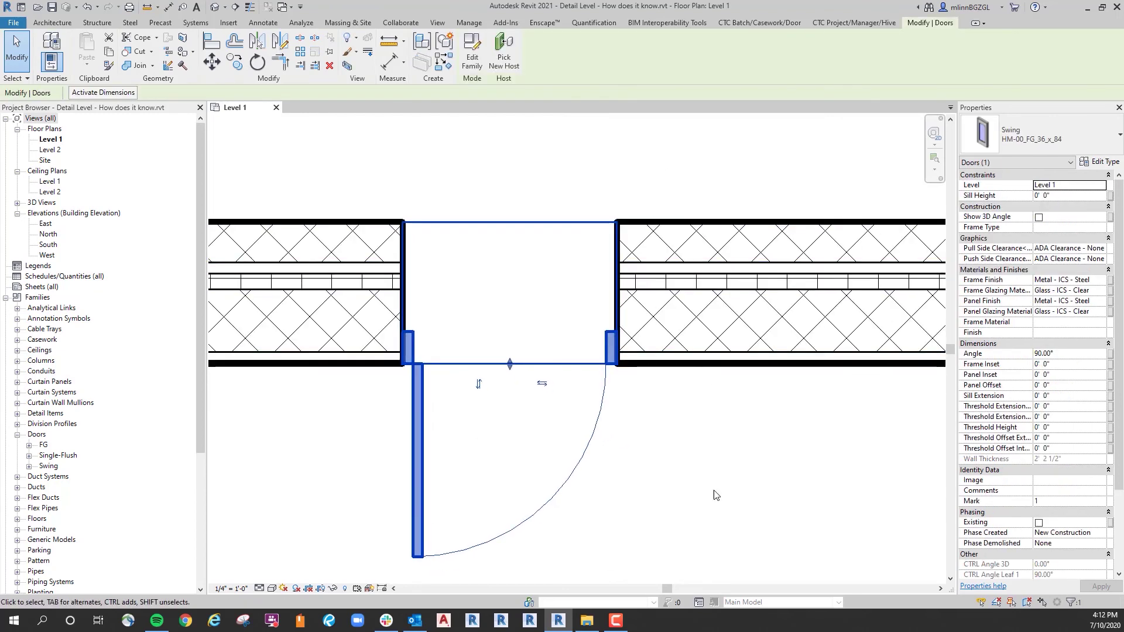
{"action": "left_click", "coordinate": [283, 488]}
{"action": "left_click", "coordinate": [261, 589]}
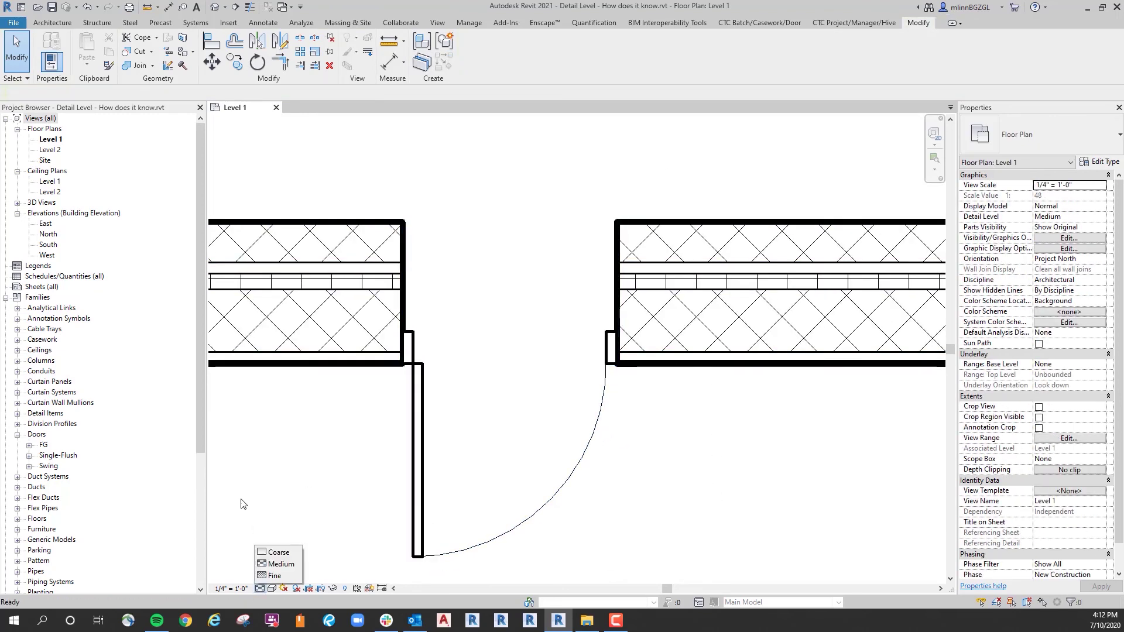
{"action": "left_click", "coordinate": [278, 552]}
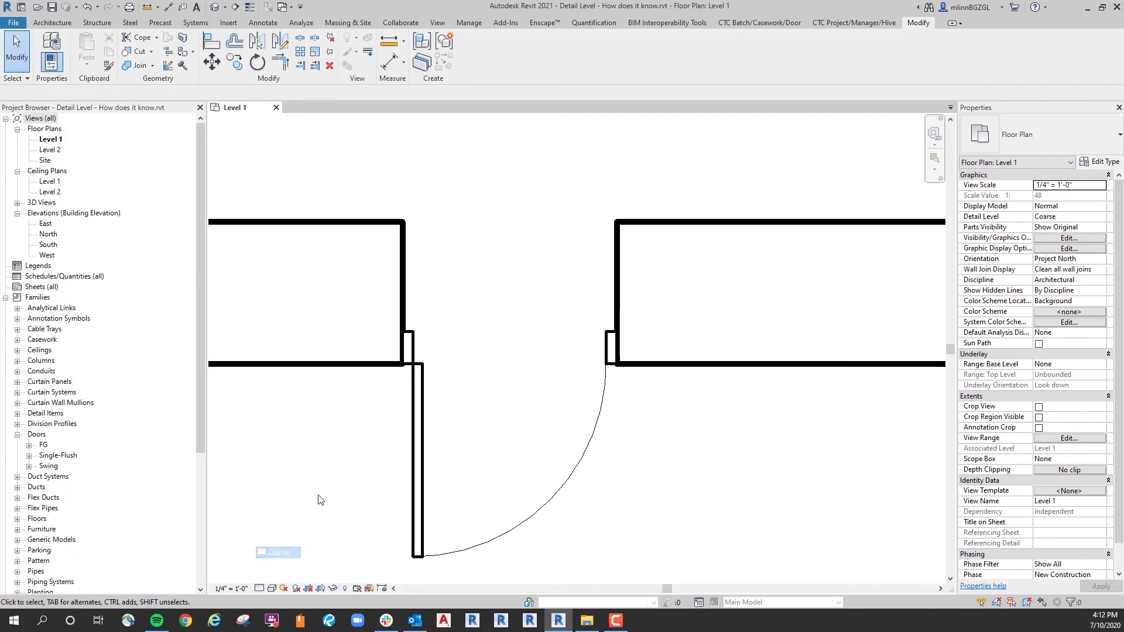
{"action": "left_click", "coordinate": [261, 589]}
{"action": "left_click", "coordinate": [280, 563]}
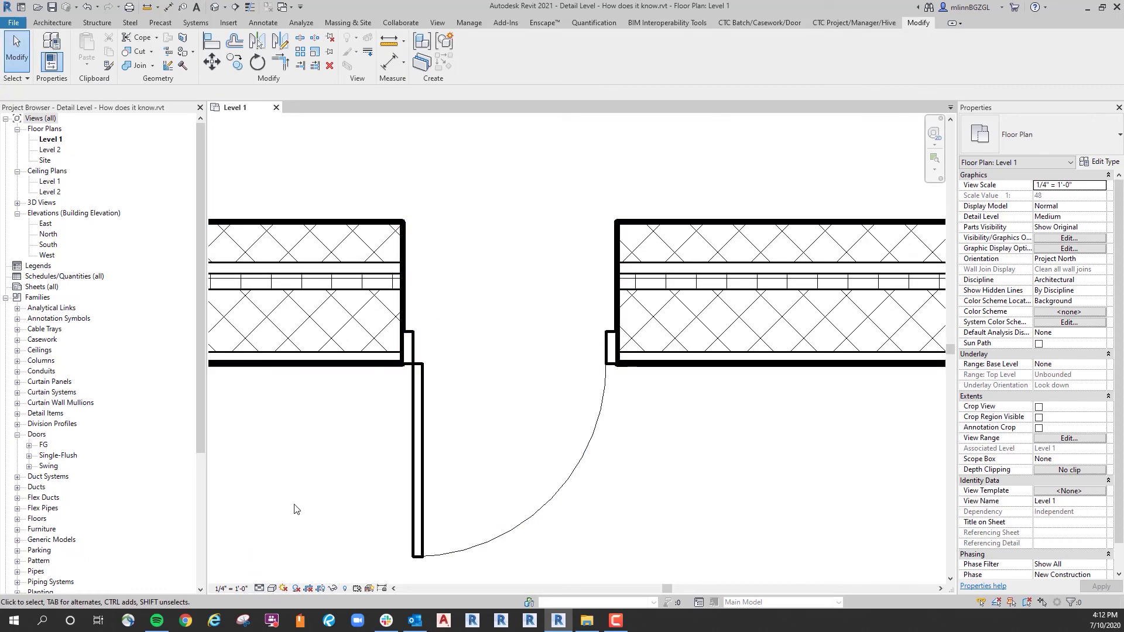
{"action": "left_click", "coordinate": [259, 592]}
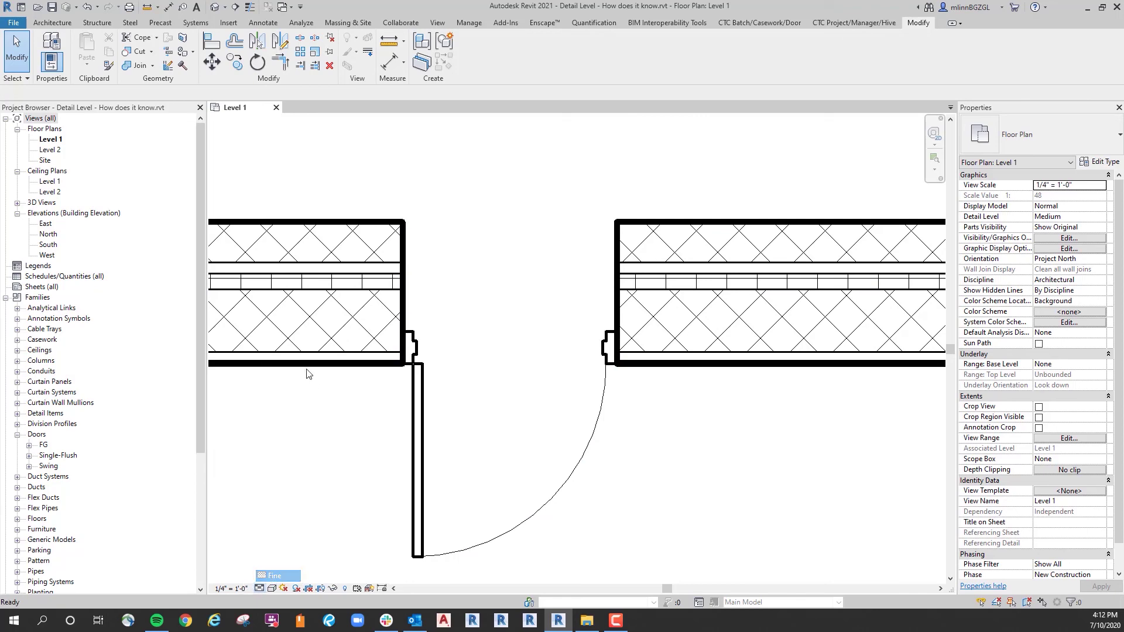
{"action": "scroll", "coordinate": [467, 294], "scroll_direction": "up", "scroll_amount": 3}
{"action": "scroll", "coordinate": [468, 294], "scroll_direction": "down", "scroll_amount": 2}
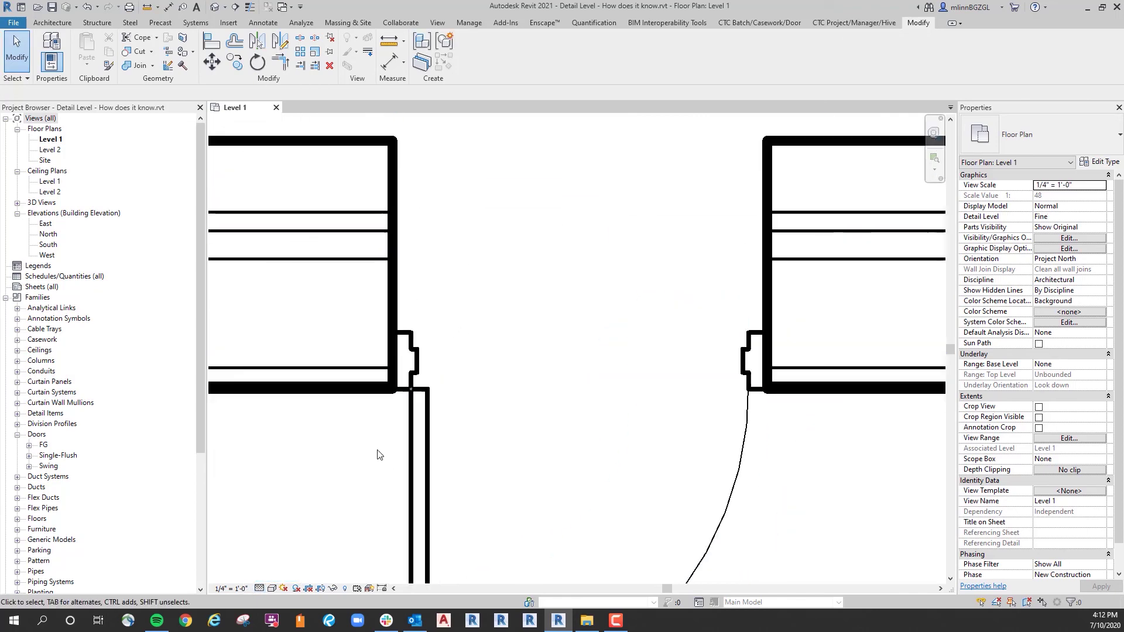
{"action": "scroll", "coordinate": [468, 352], "scroll_direction": "down", "scroll_amount": 2}
{"action": "scroll", "coordinate": [702, 499], "scroll_direction": "down", "scroll_amount": 2}
{"action": "scroll", "coordinate": [706, 483], "scroll_direction": "up", "scroll_amount": 1}
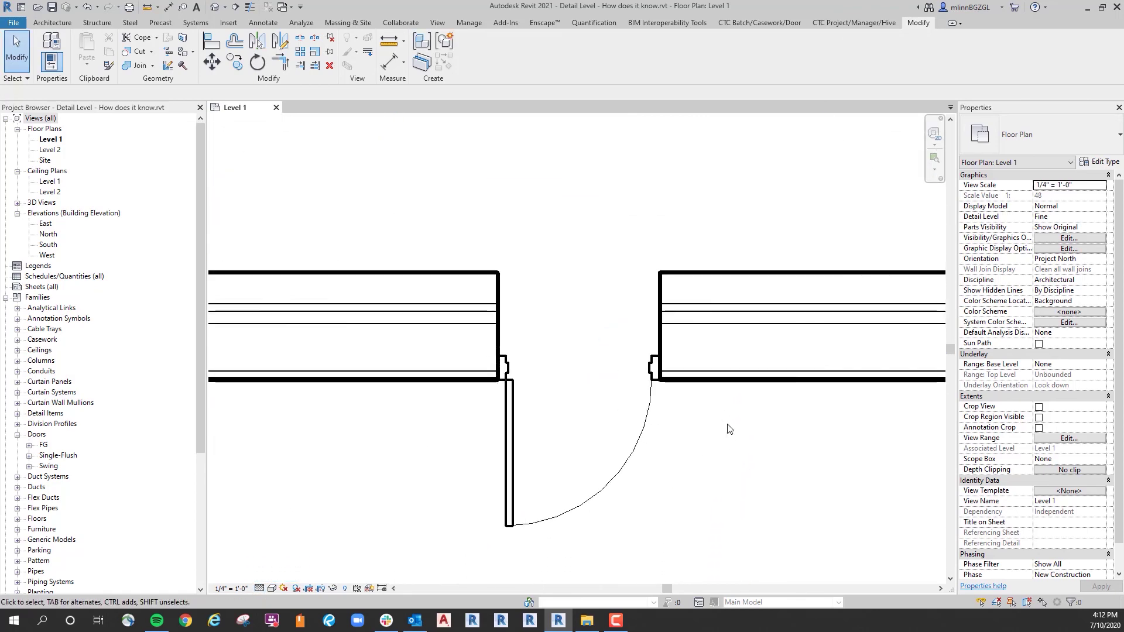
{"action": "middle_click_drag", "start_coordinate": [707, 483], "coordinate": [722, 409]}
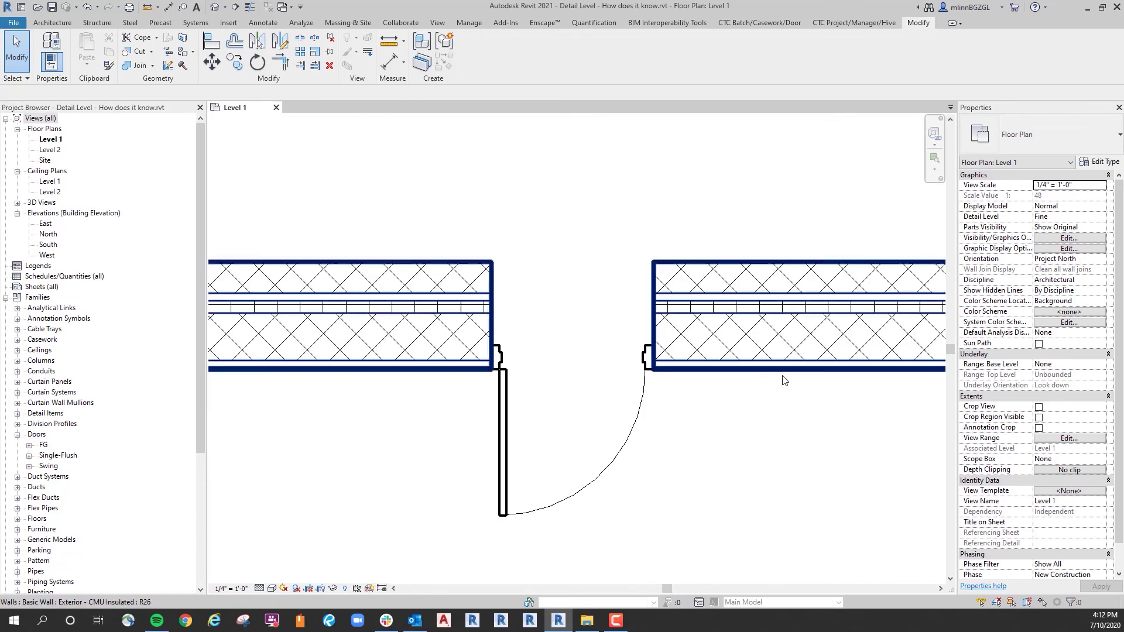